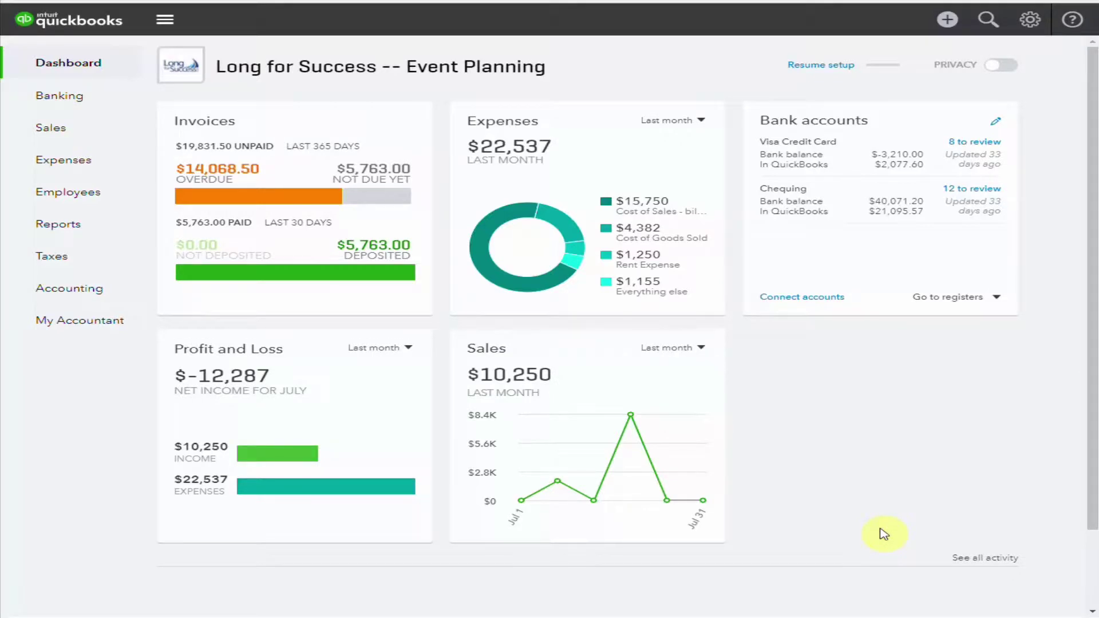
Check the available sales tax rates on a blank invoice line, then discard the invoice
{"action": "left_click", "coordinate": [947, 19]}
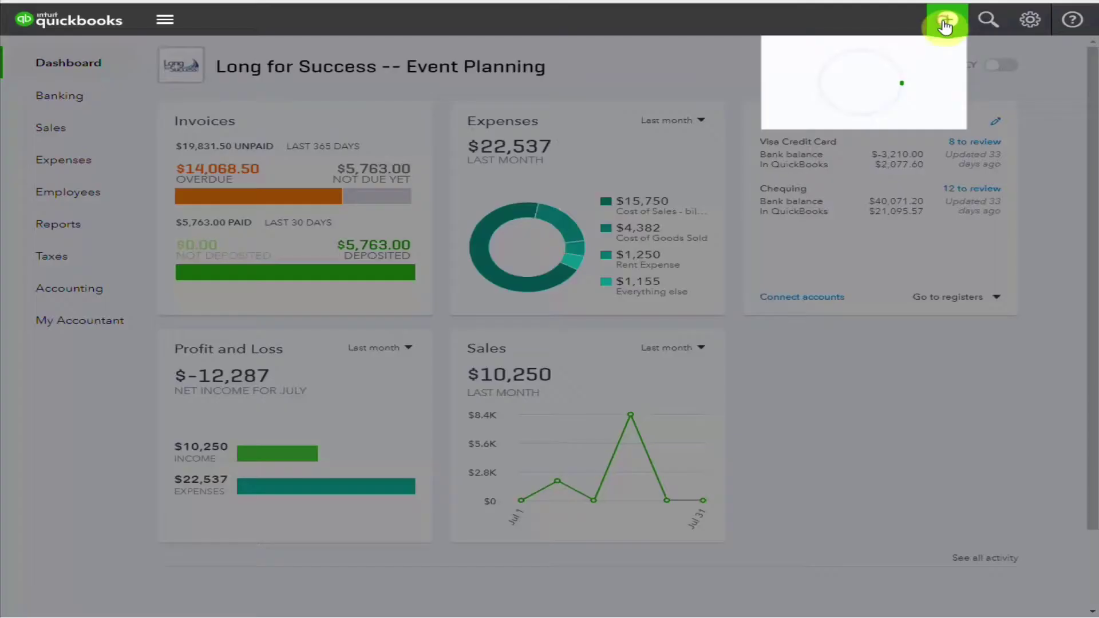
{"action": "left_click", "coordinate": [356, 117]}
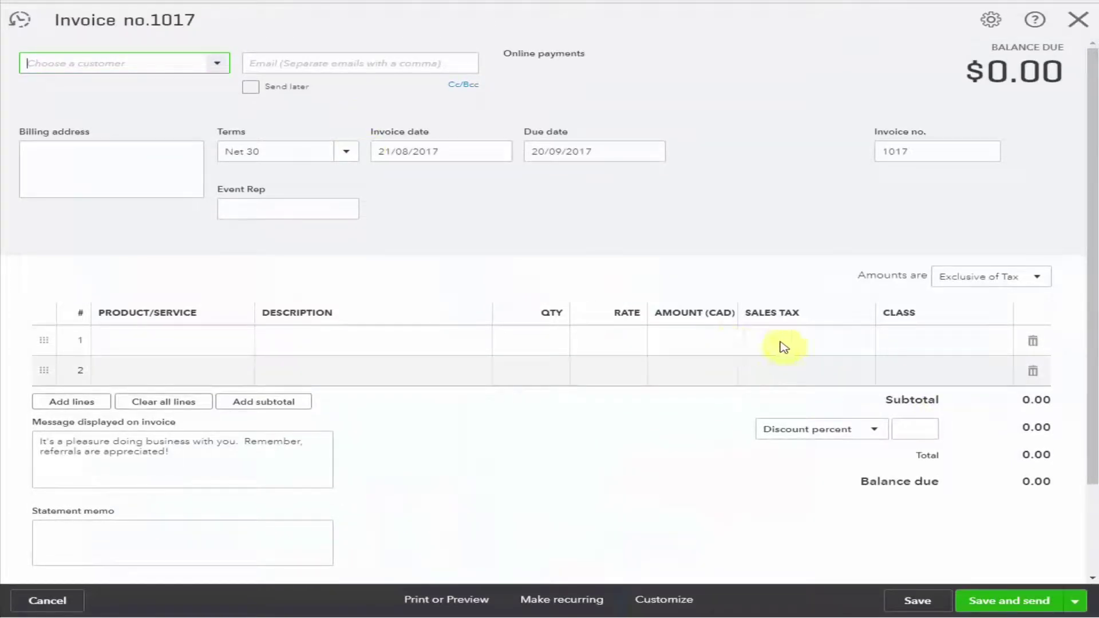
{"action": "left_click", "coordinate": [851, 344]}
{"action": "left_click", "coordinate": [858, 344]}
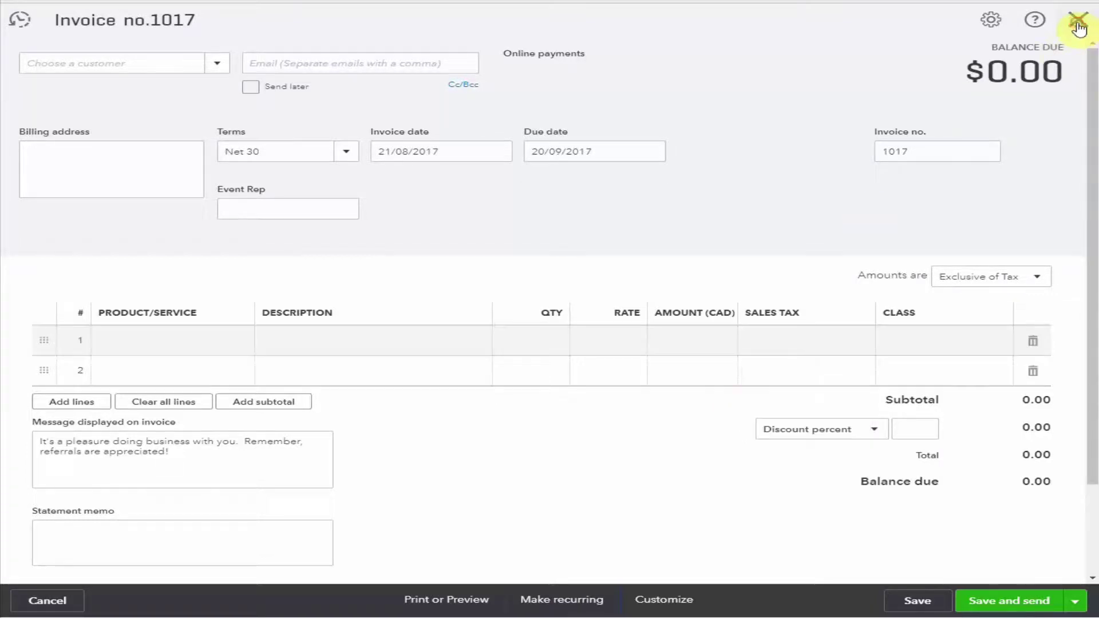
{"action": "left_click", "coordinate": [1078, 19]}
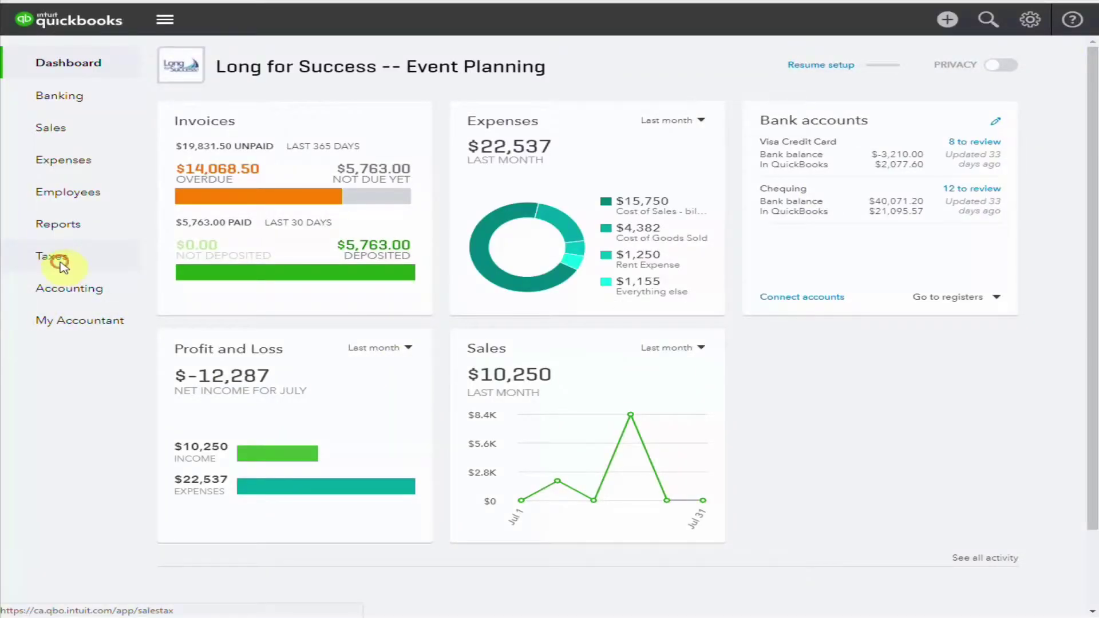
Add a British Columbia provincial tax starting January, filed Quarterly on an Accrual basis
{"action": "left_click", "coordinate": [62, 268]}
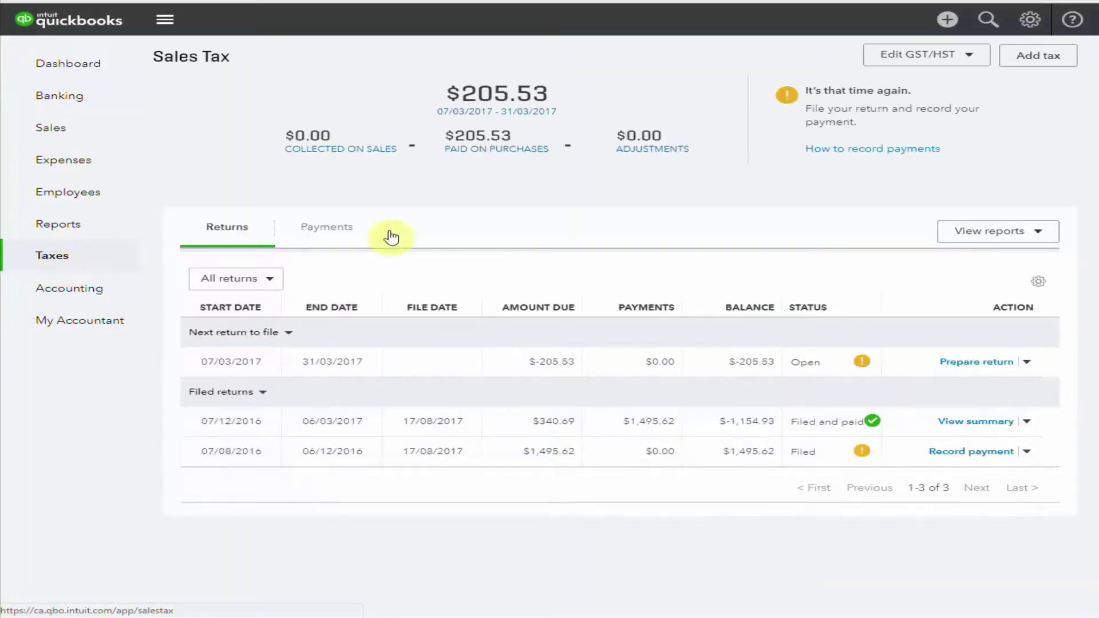
{"action": "left_click", "coordinate": [1039, 56]}
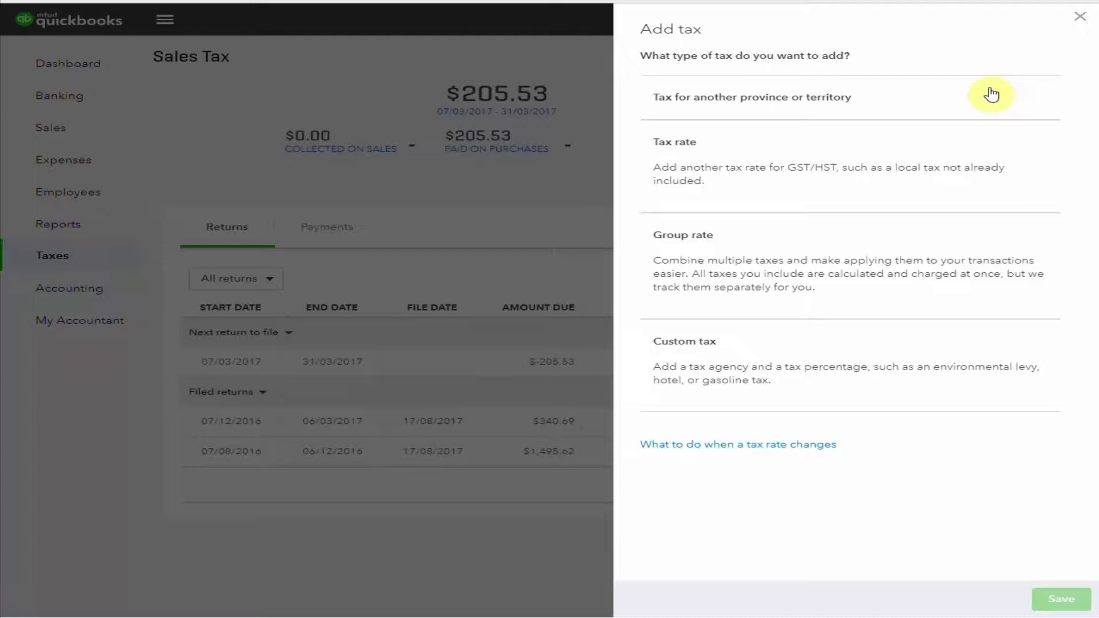
{"action": "left_click", "coordinate": [783, 102]}
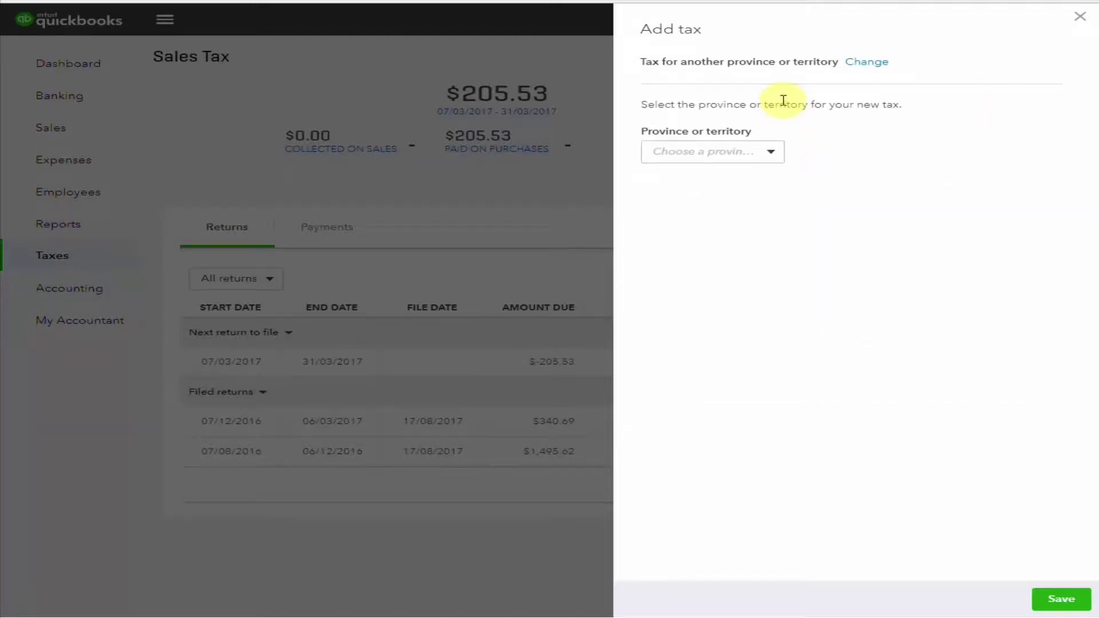
{"action": "left_click", "coordinate": [762, 161]}
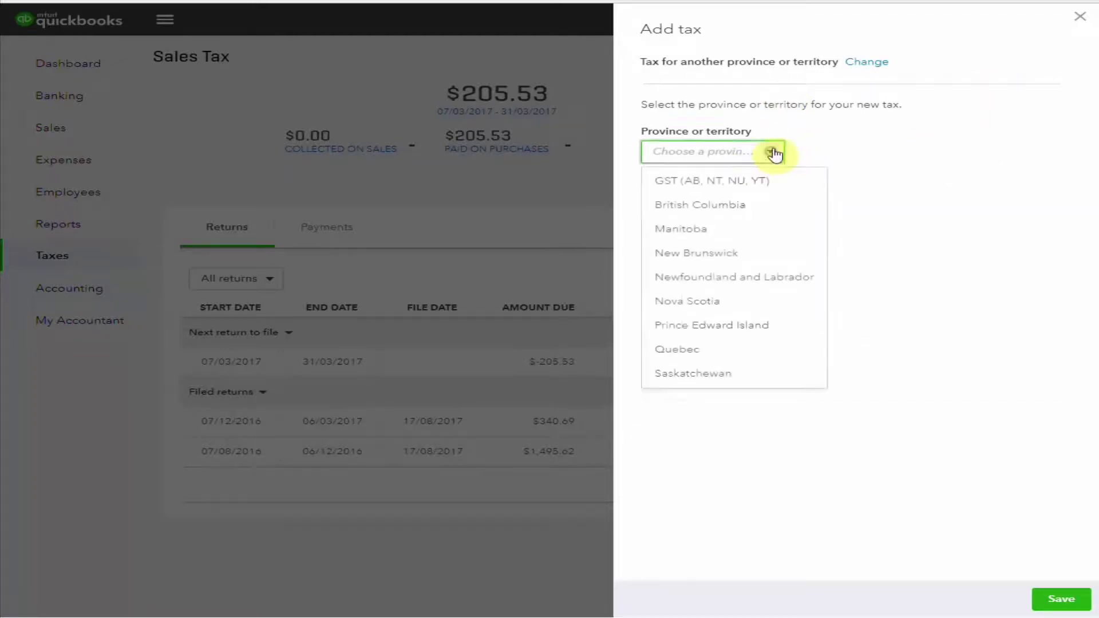
{"action": "left_click", "coordinate": [758, 207]}
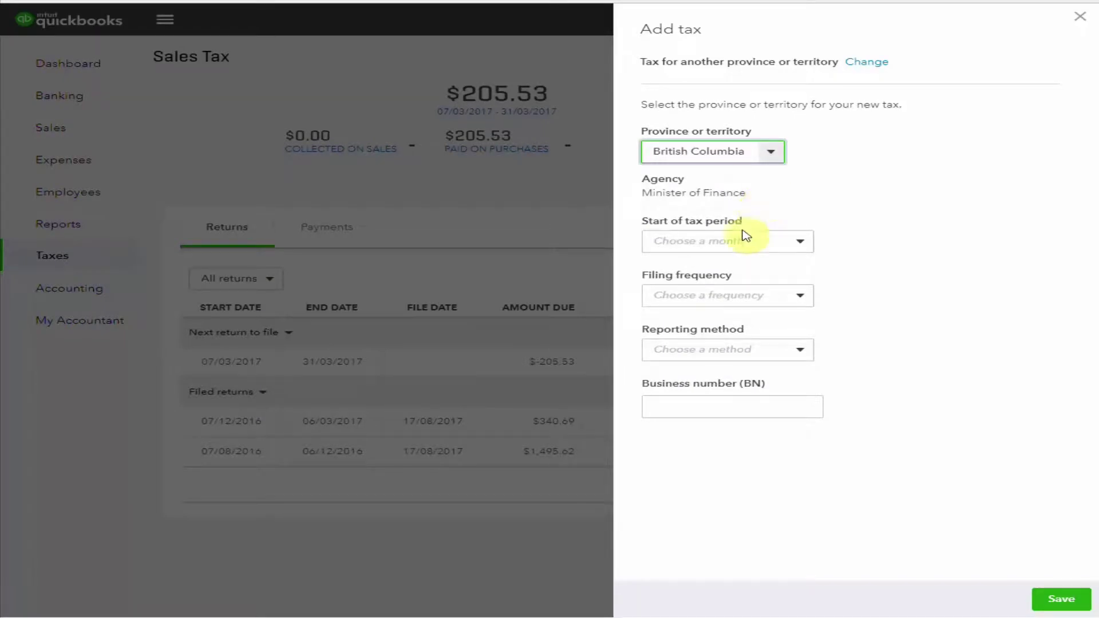
{"action": "left_click", "coordinate": [801, 244]}
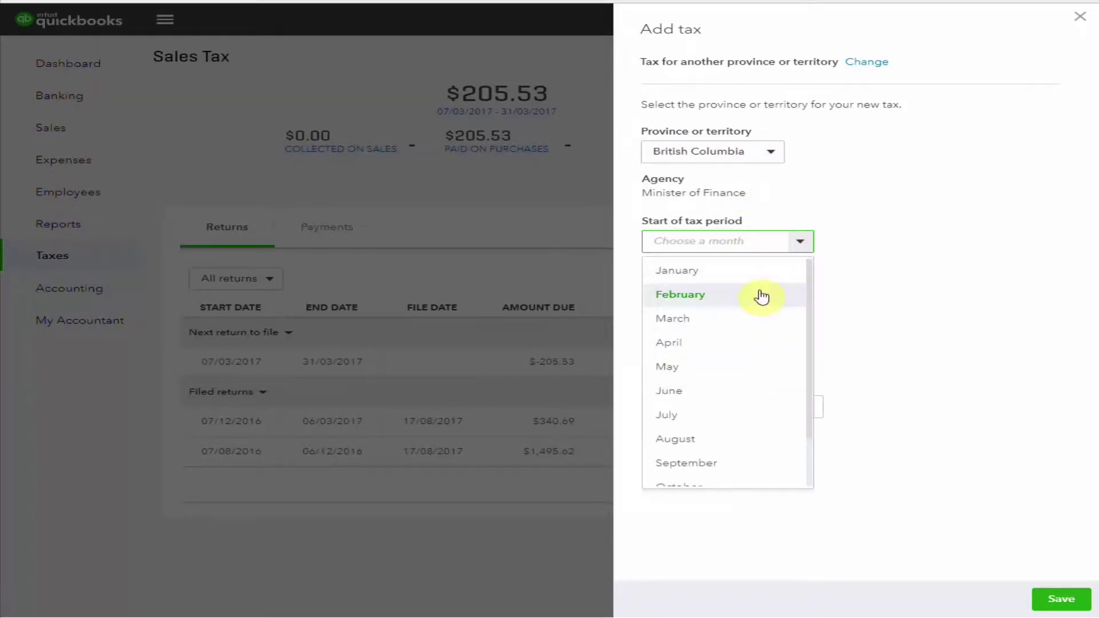
{"action": "left_click", "coordinate": [761, 274]}
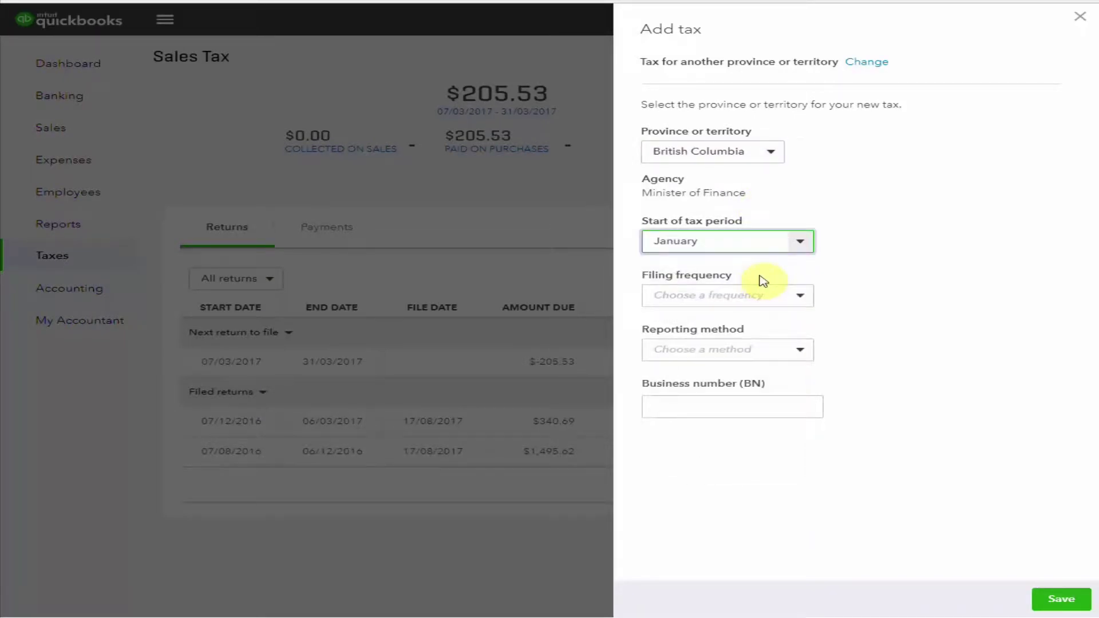
{"action": "left_click", "coordinate": [802, 297]}
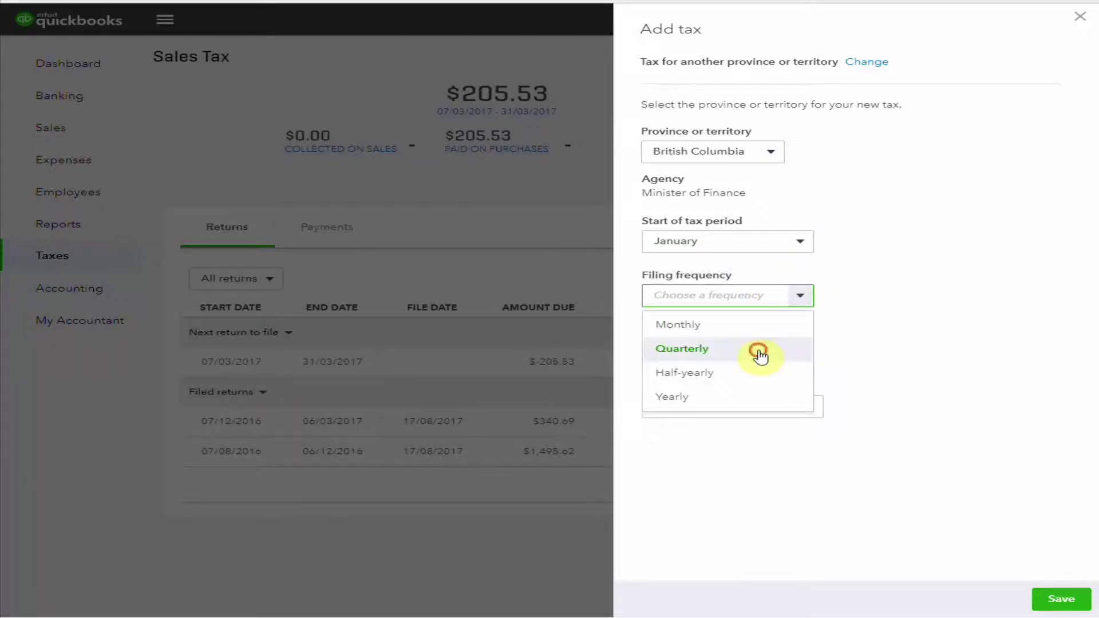
{"action": "left_click", "coordinate": [760, 353]}
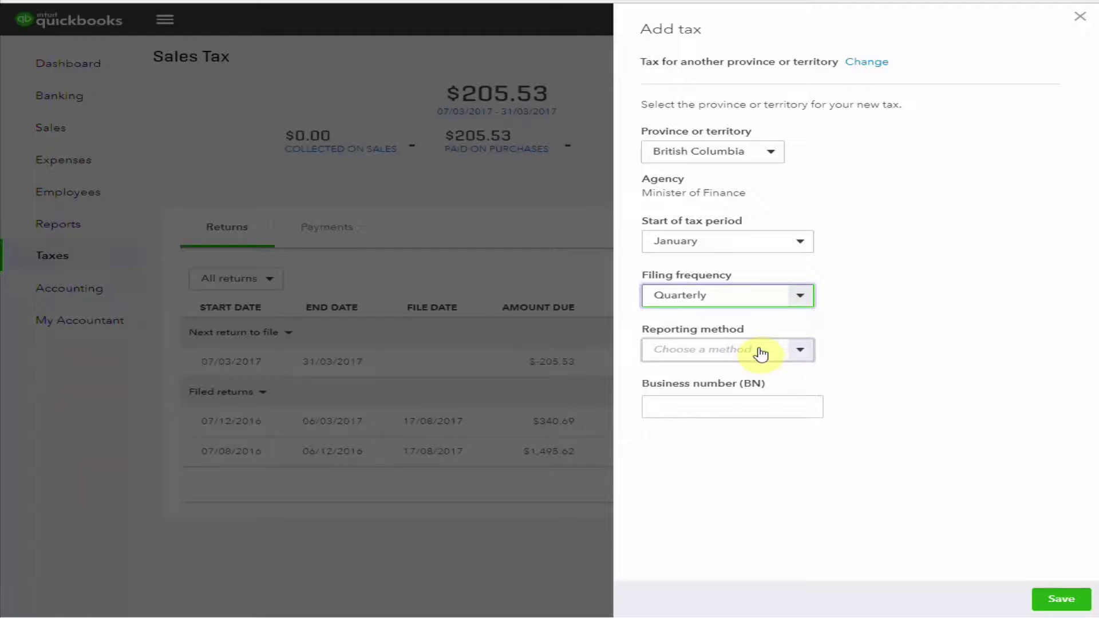
{"action": "left_click", "coordinate": [800, 350]}
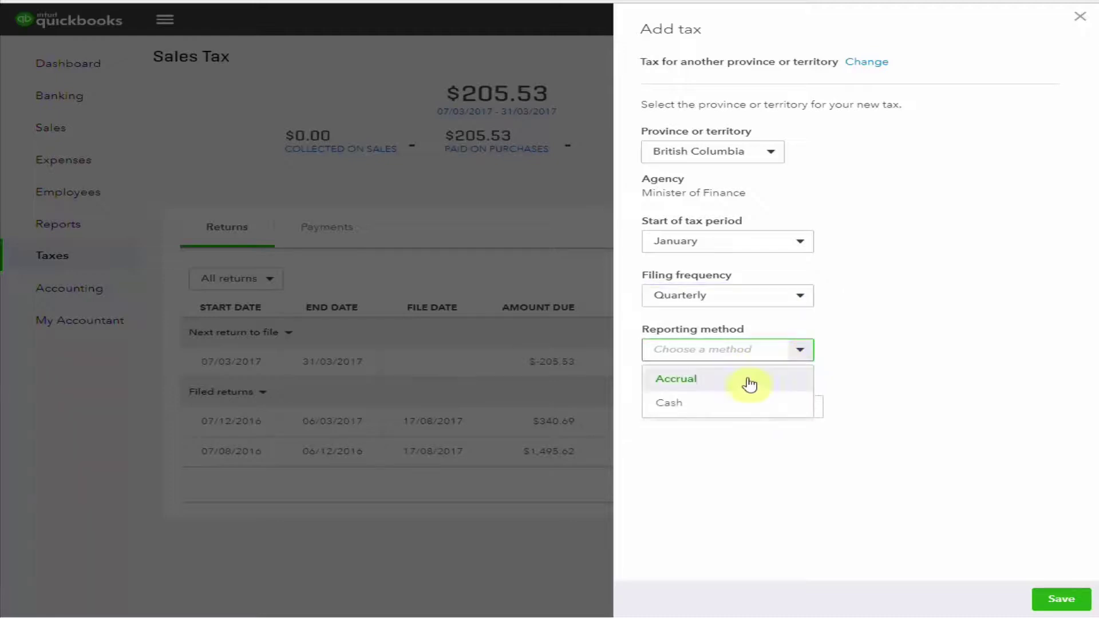
{"action": "left_click", "coordinate": [727, 387]}
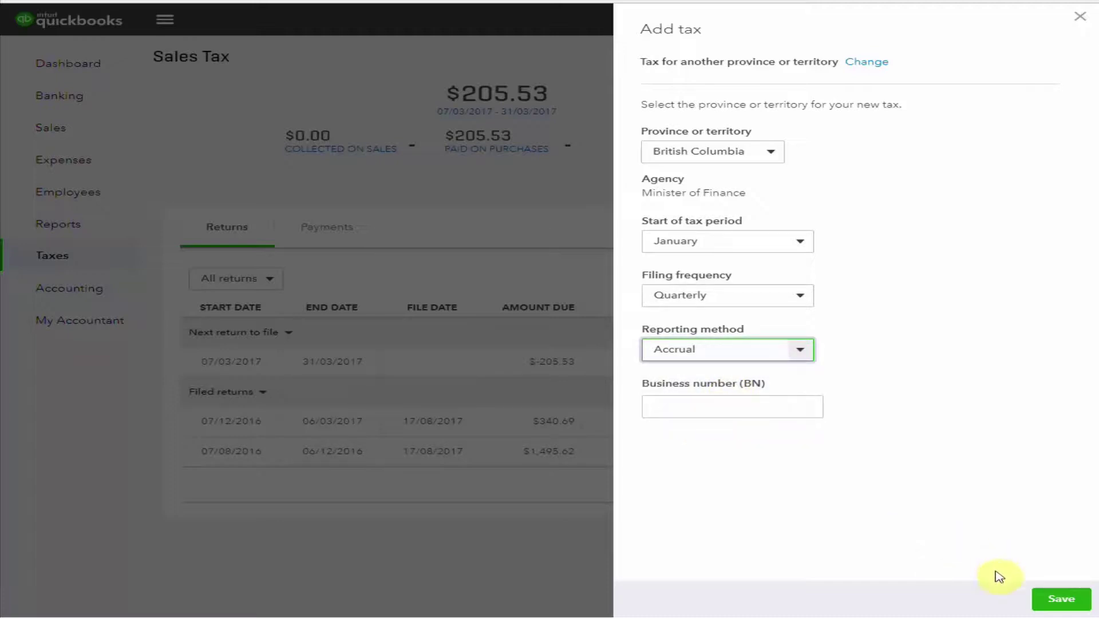
{"action": "left_click", "coordinate": [1062, 600]}
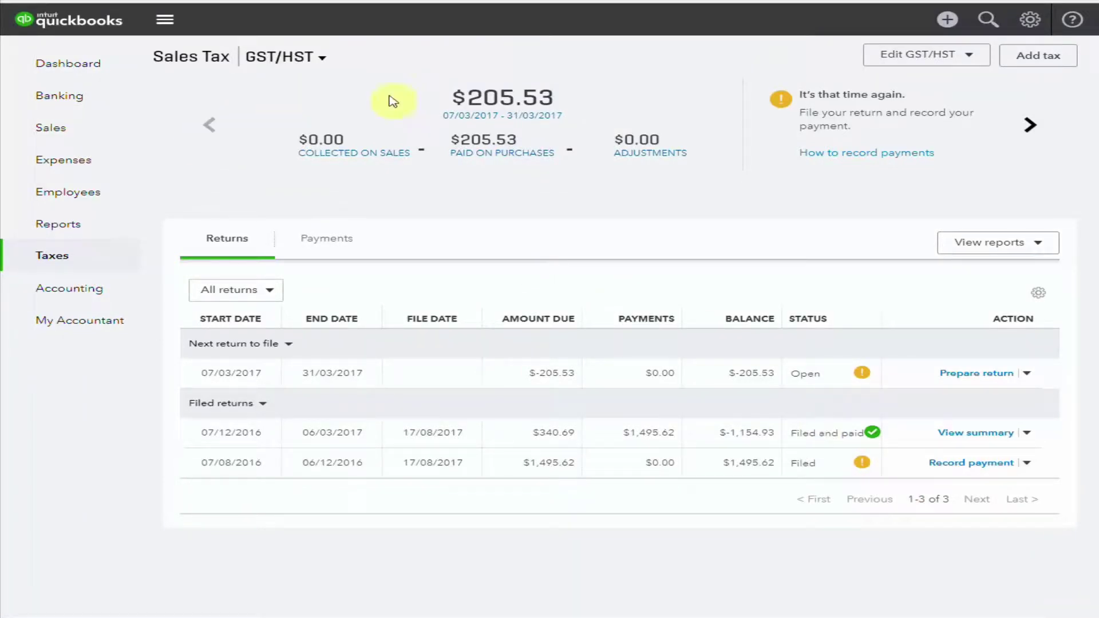
Switch the Sales Tax overview from GST/HST to the PST (BC) agency's returns
{"action": "left_click", "coordinate": [1032, 129]}
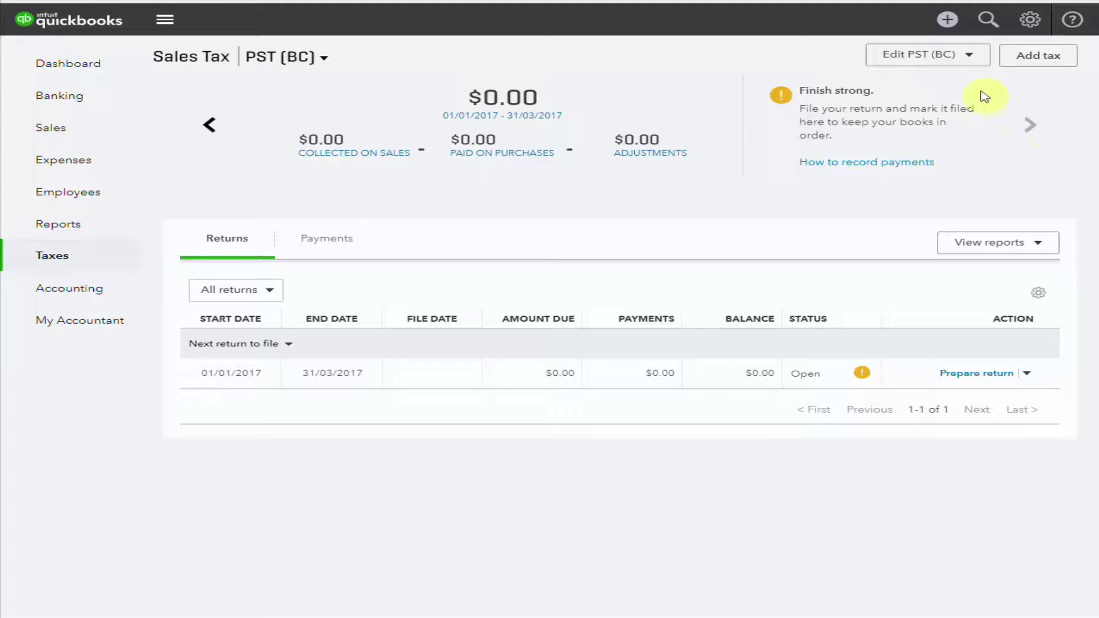
Start a new expense with a Promotional line of 100.00 taxed at the combined GST/PST BC rate
{"action": "left_click", "coordinate": [947, 19]}
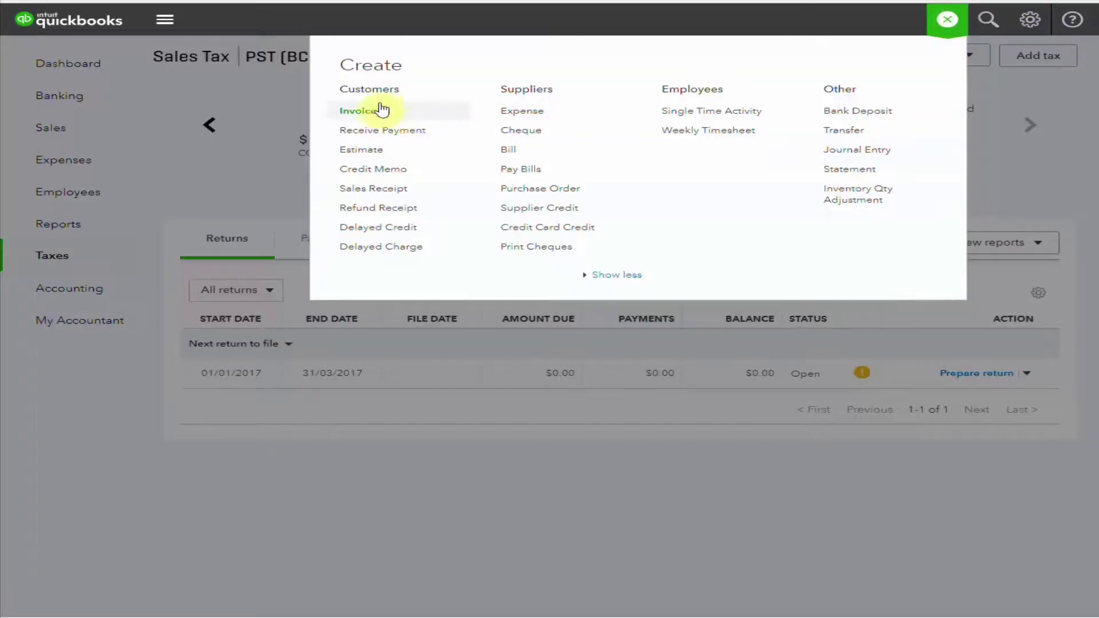
{"action": "left_click", "coordinate": [521, 115]}
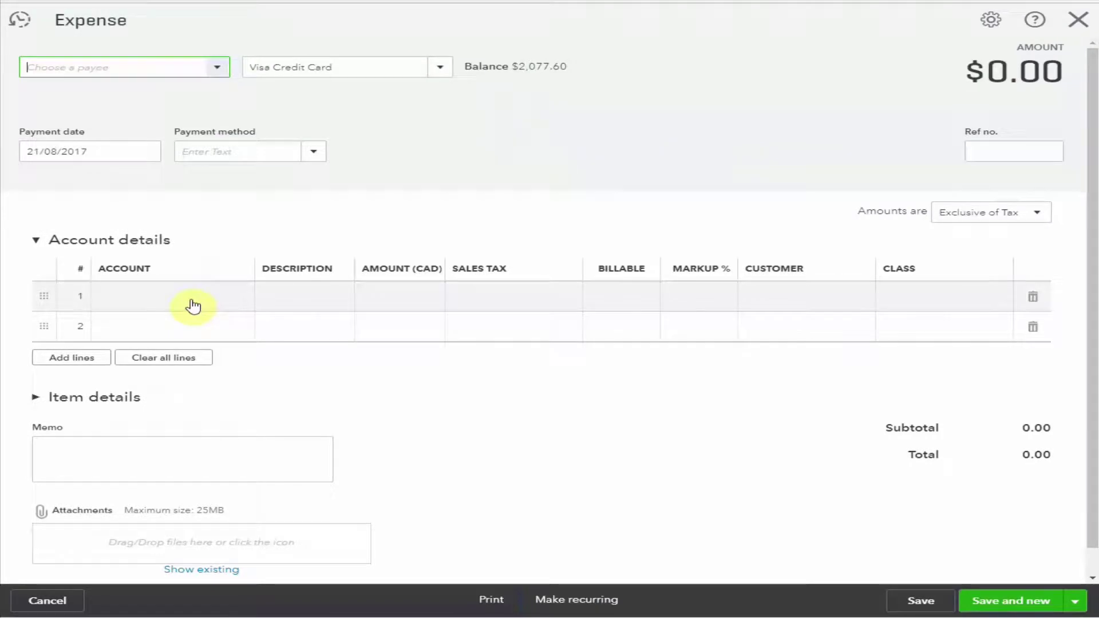
{"action": "left_click", "coordinate": [194, 307]}
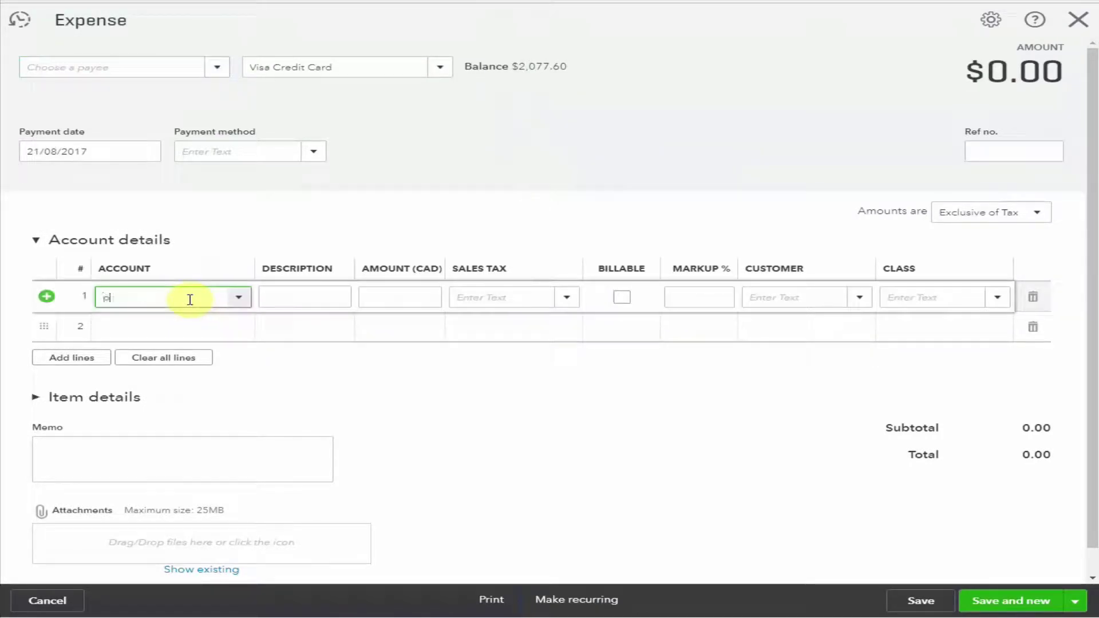
{"action": "type", "text": "prom"}
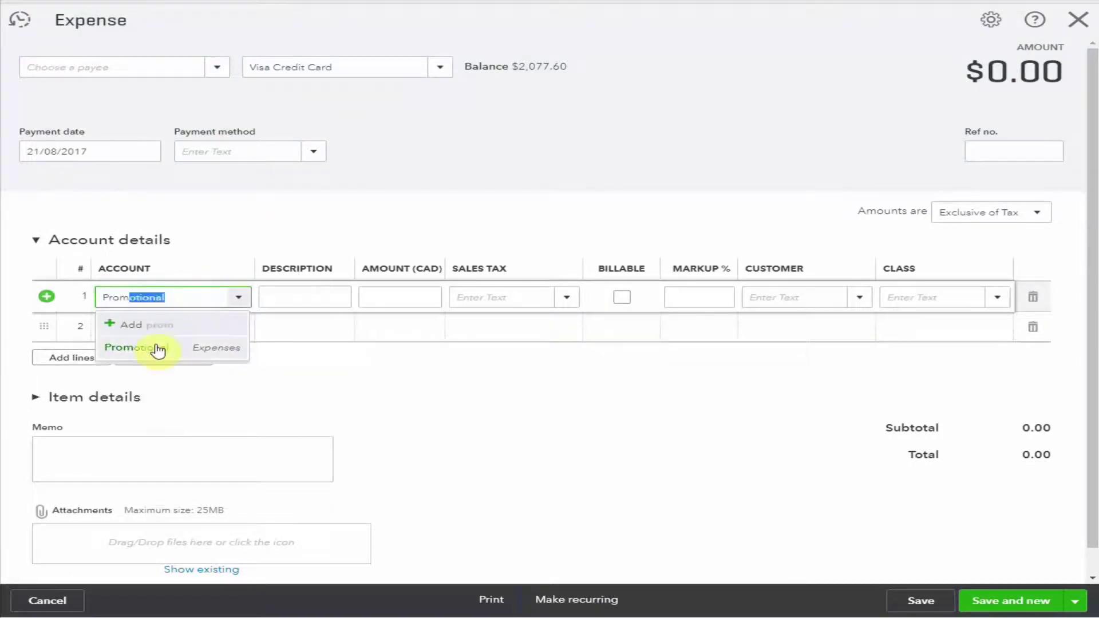
{"action": "left_click", "coordinate": [153, 347]}
{"action": "left_click", "coordinate": [415, 298]}
{"action": "type", "text": "100"}
{"action": "key", "text": "Tab"}
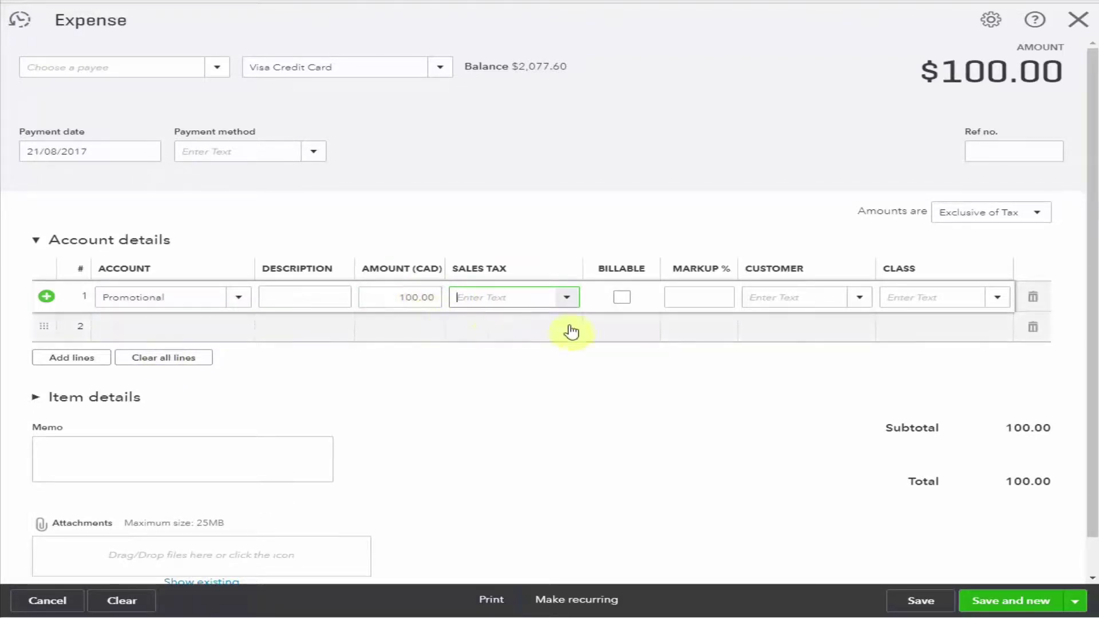
{"action": "left_click", "coordinate": [565, 299]}
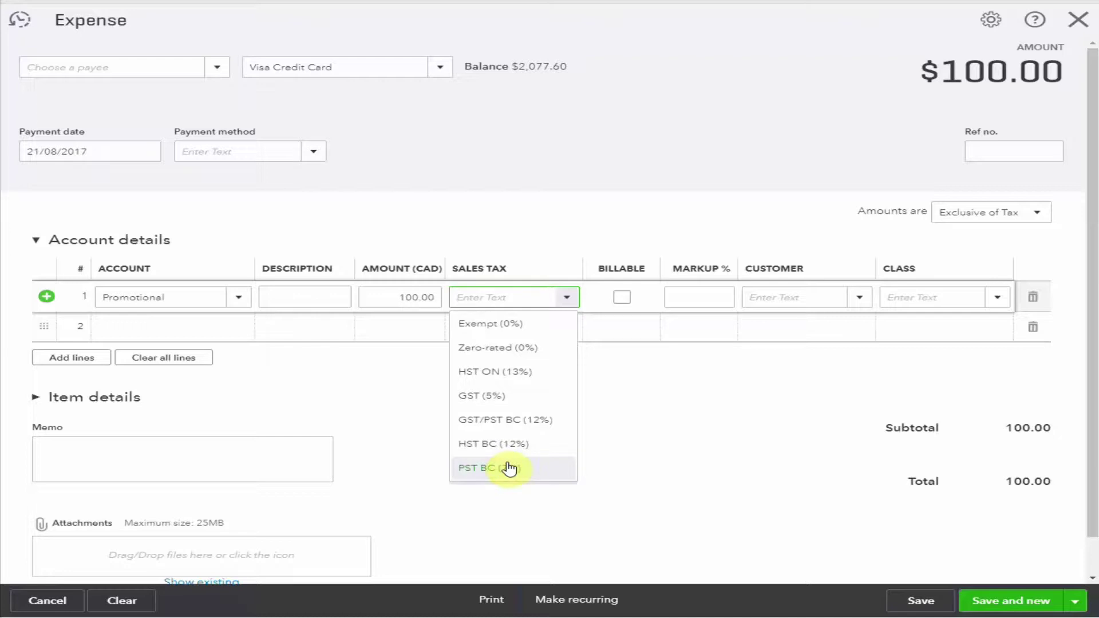
{"action": "left_click", "coordinate": [515, 421]}
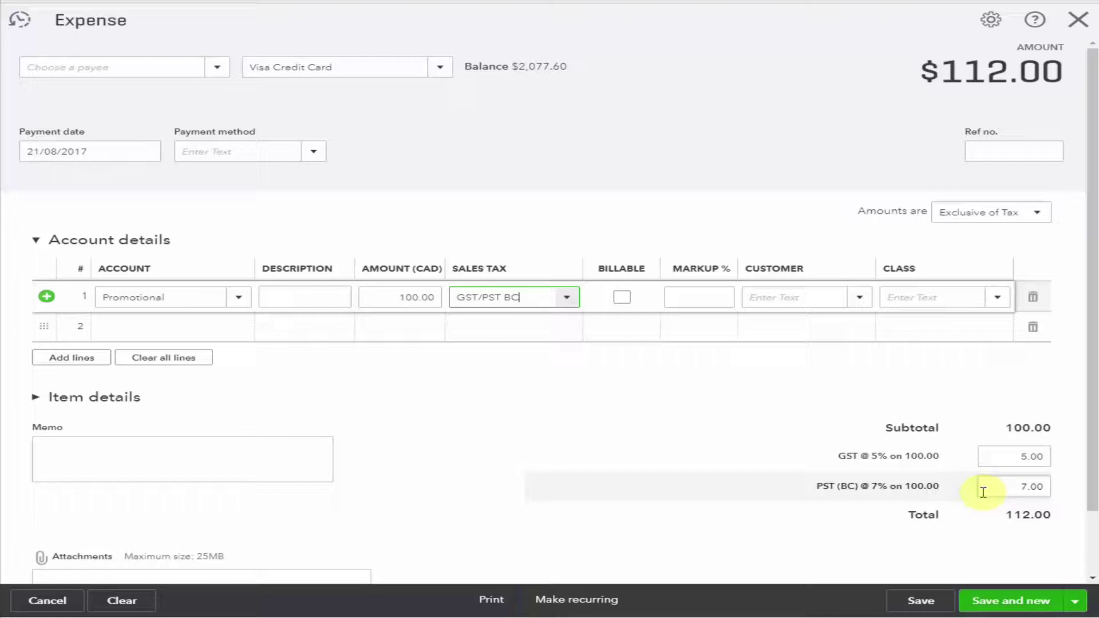
Date the expense 01/09/2017, set the supplier as payee and reveal the save options
{"action": "left_click", "coordinate": [149, 152]}
{"action": "left_click", "coordinate": [181, 186]}
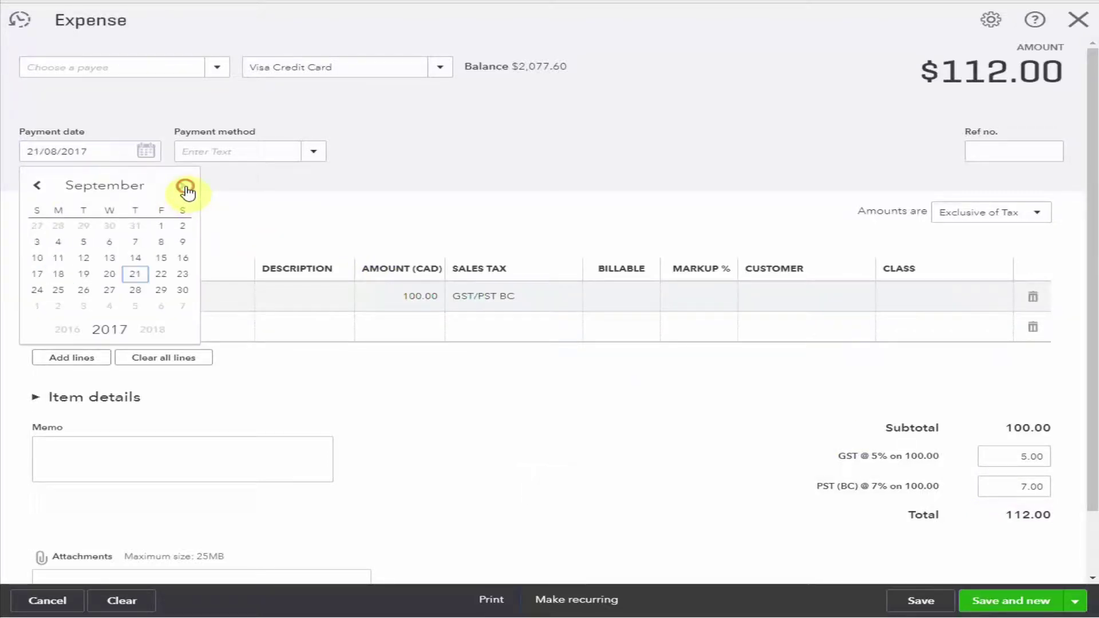
{"action": "left_click", "coordinate": [162, 226]}
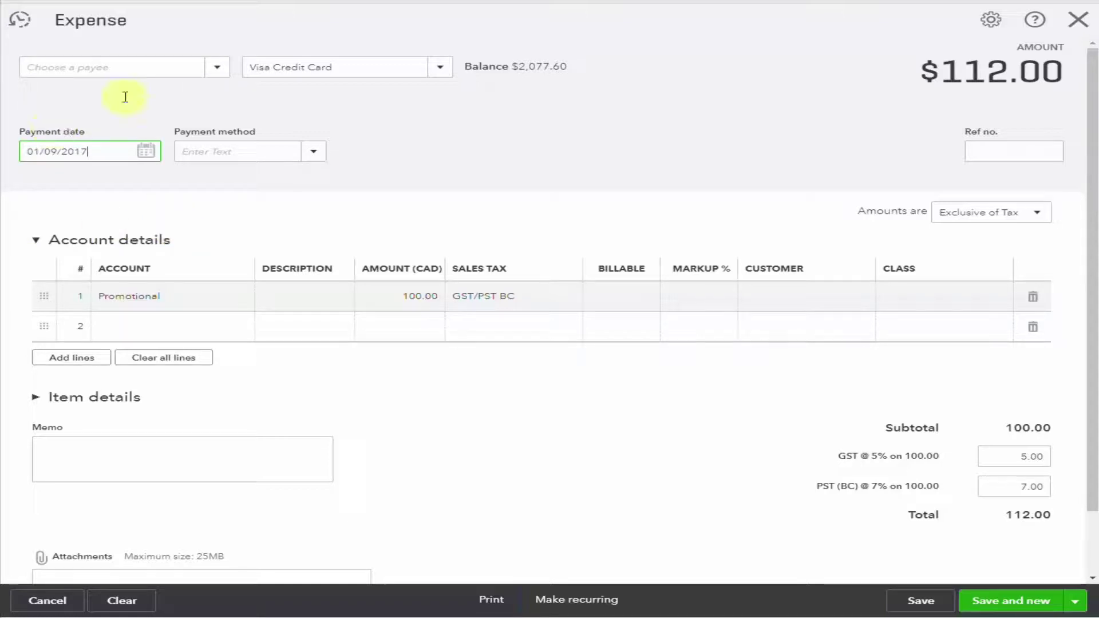
{"action": "left_click", "coordinate": [218, 68]}
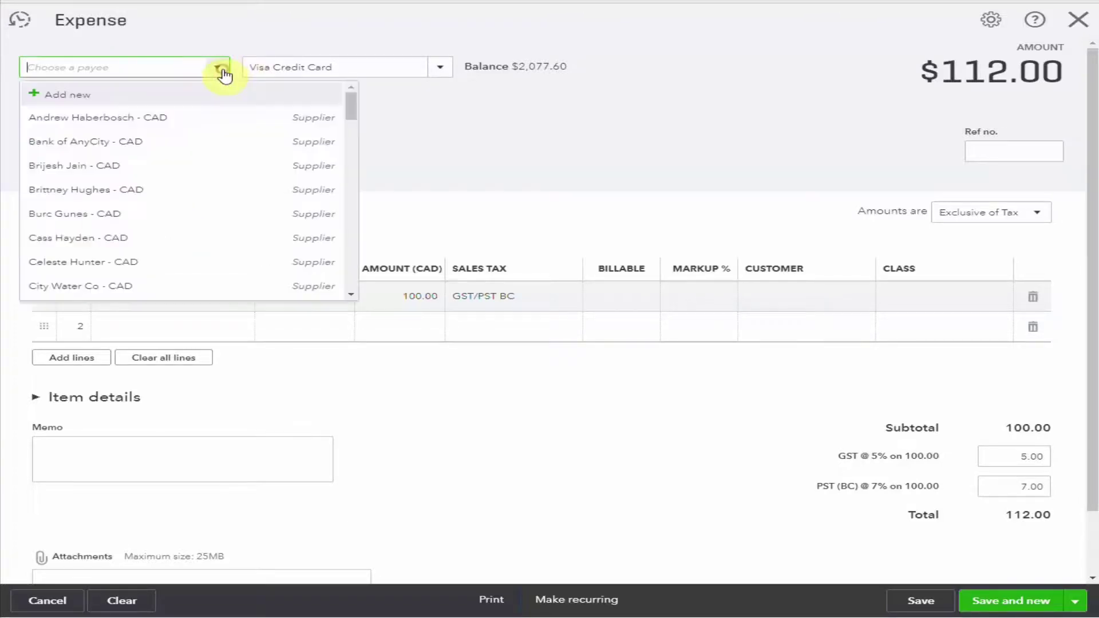
{"action": "left_click", "coordinate": [115, 176]}
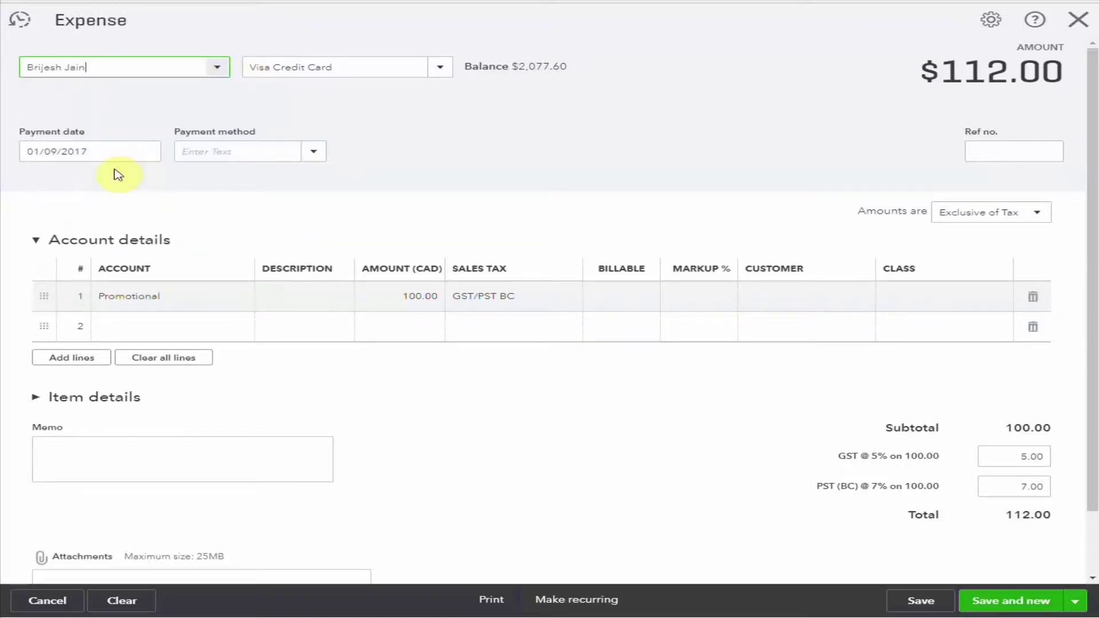
{"action": "left_click", "coordinate": [1075, 601]}
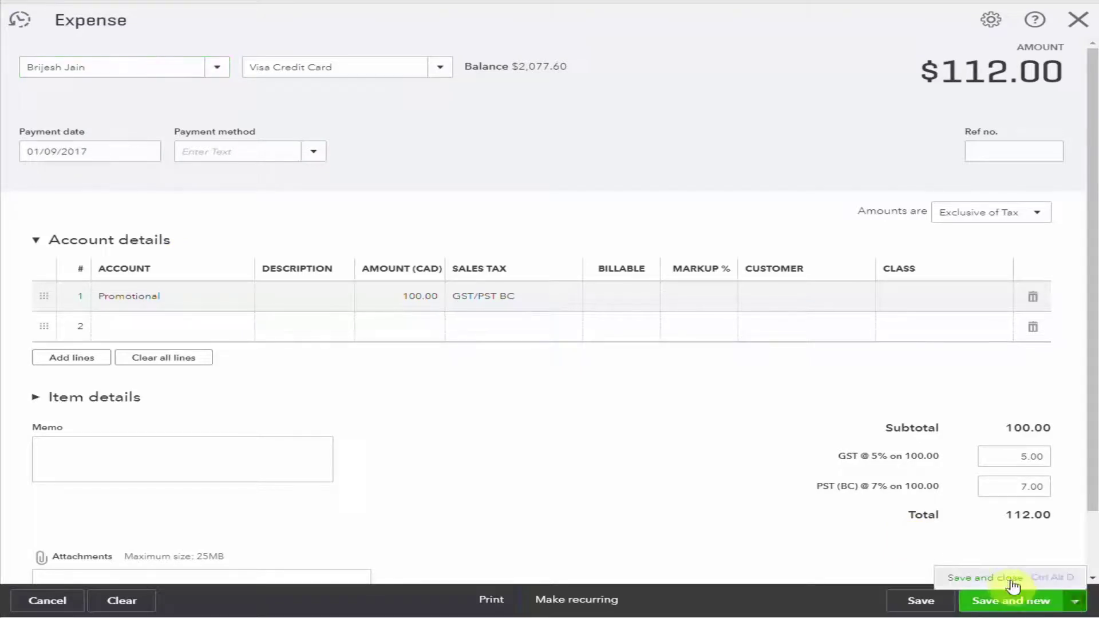
Save and close the expense, then reopen the $112.00 transaction from Profit and Loss's Promotional amount
{"action": "left_click", "coordinate": [1011, 582]}
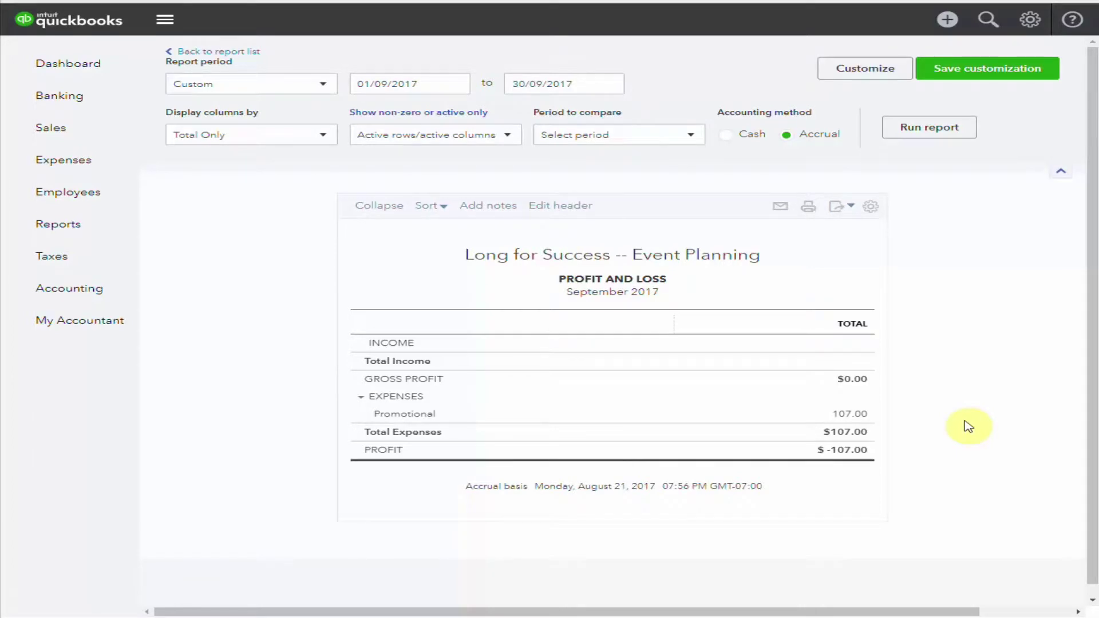
{"action": "left_click", "coordinate": [851, 416]}
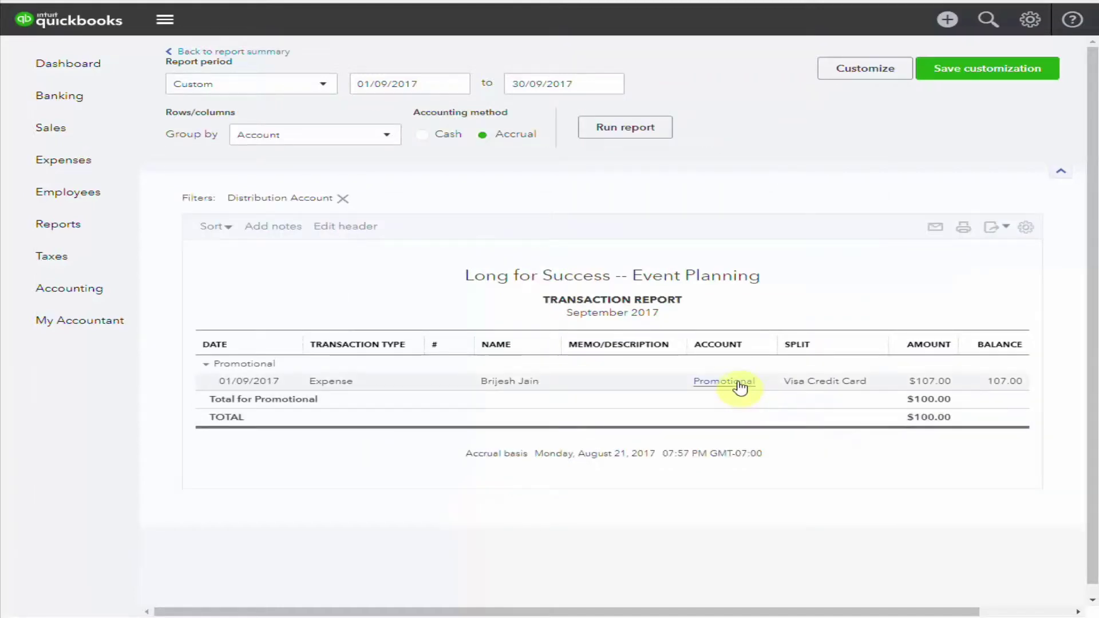
{"action": "left_click", "coordinate": [740, 387]}
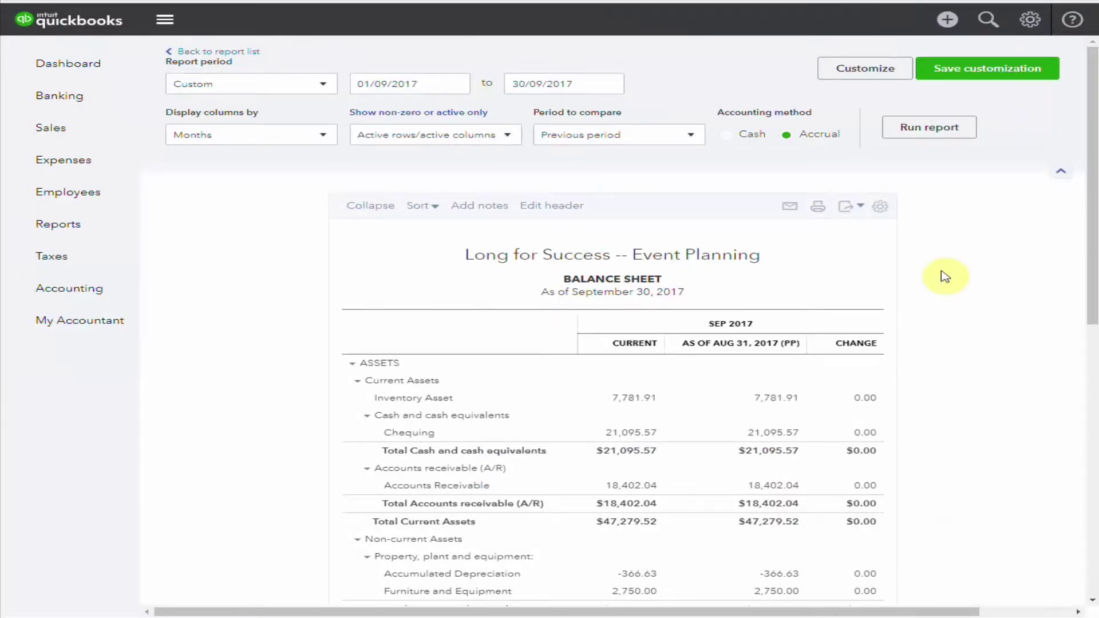
{"action": "scroll", "coordinate": [945, 277], "scroll_direction": "down", "scroll_amount": 5}
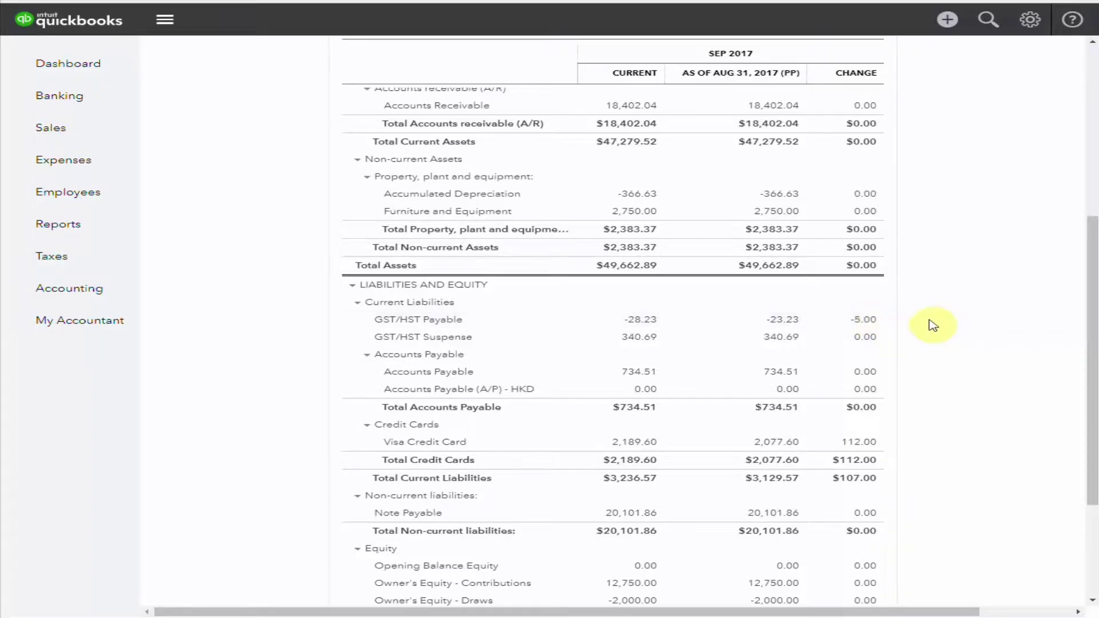
{"action": "scroll", "coordinate": [936, 319], "scroll_direction": "down", "scroll_amount": 2}
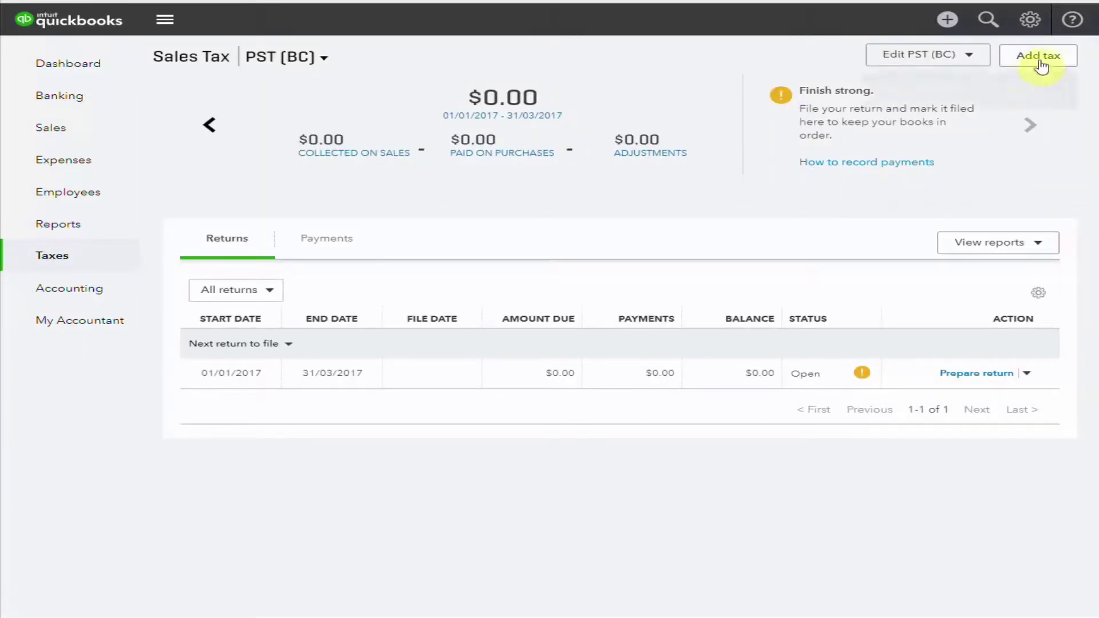
Create tax rate M PST: Minister of Finance, Purchases at 9.5%, Non-tracking account, and save it
{"action": "left_click", "coordinate": [1039, 55]}
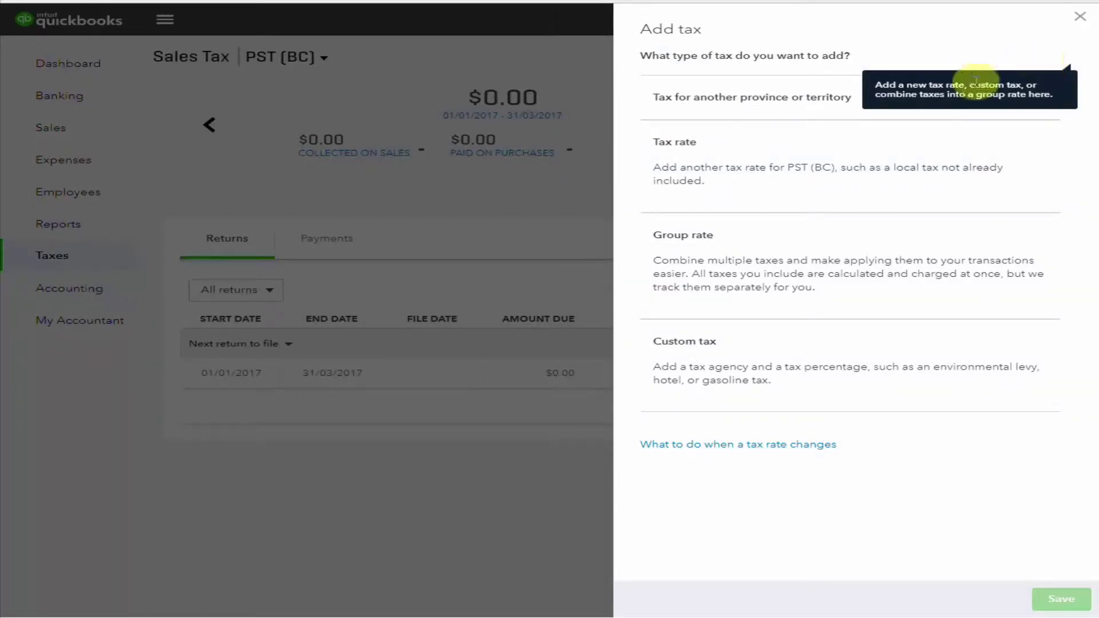
{"action": "left_click", "coordinate": [668, 142]}
{"action": "left_click", "coordinate": [681, 184]}
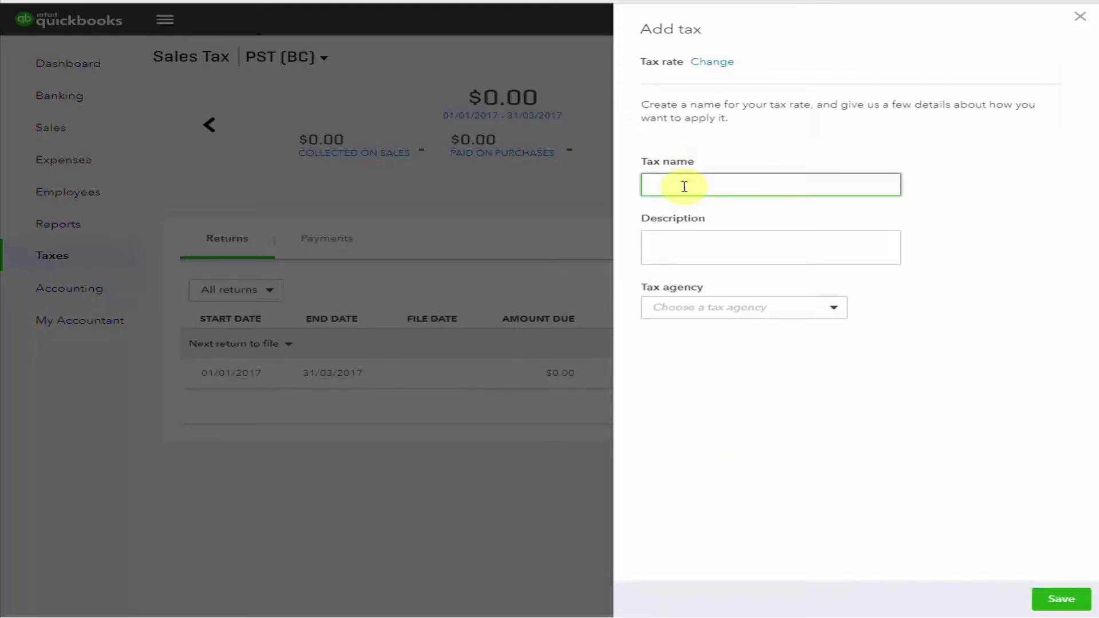
{"action": "type", "text": "M PST"}
{"action": "left_click", "coordinate": [716, 240]}
{"action": "type", "text": "M PST - meals and entertainment PST"}
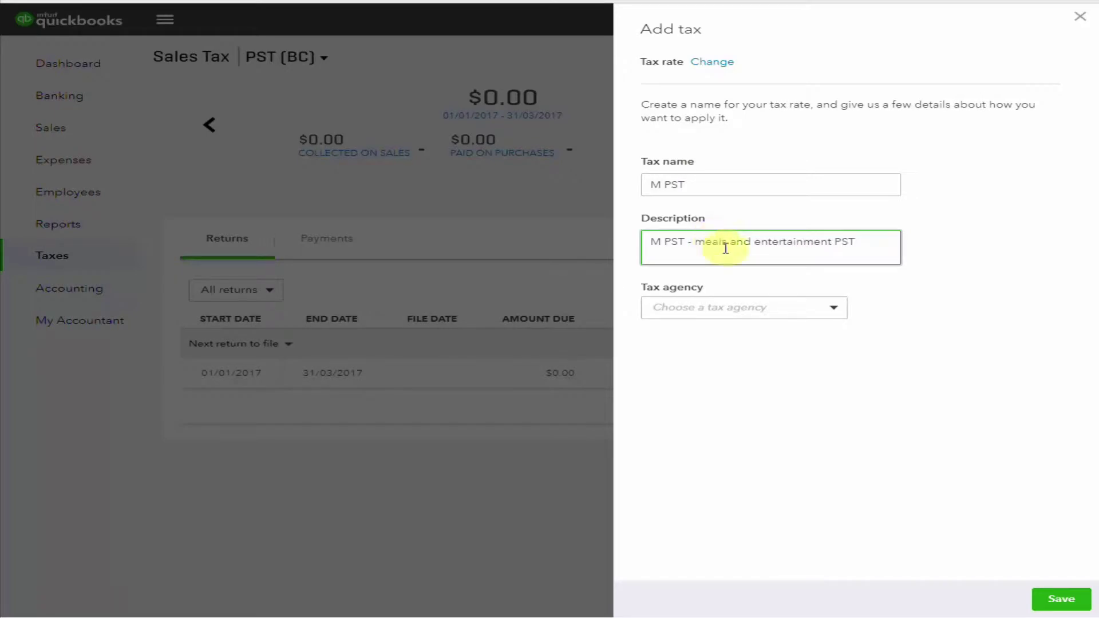
{"action": "left_click", "coordinate": [838, 314]}
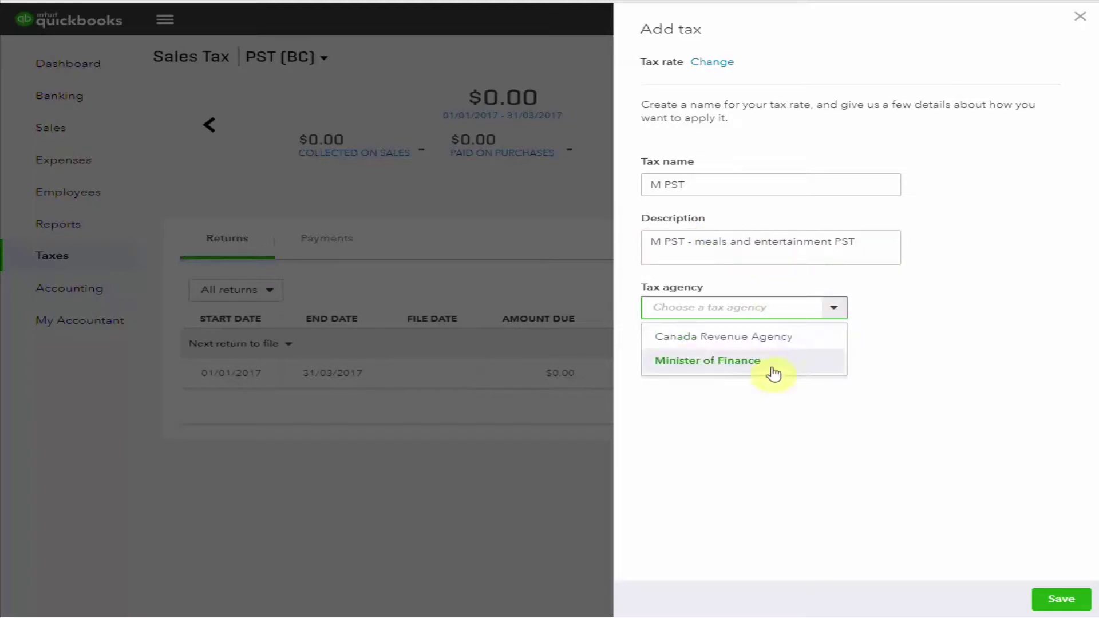
{"action": "left_click", "coordinate": [773, 371]}
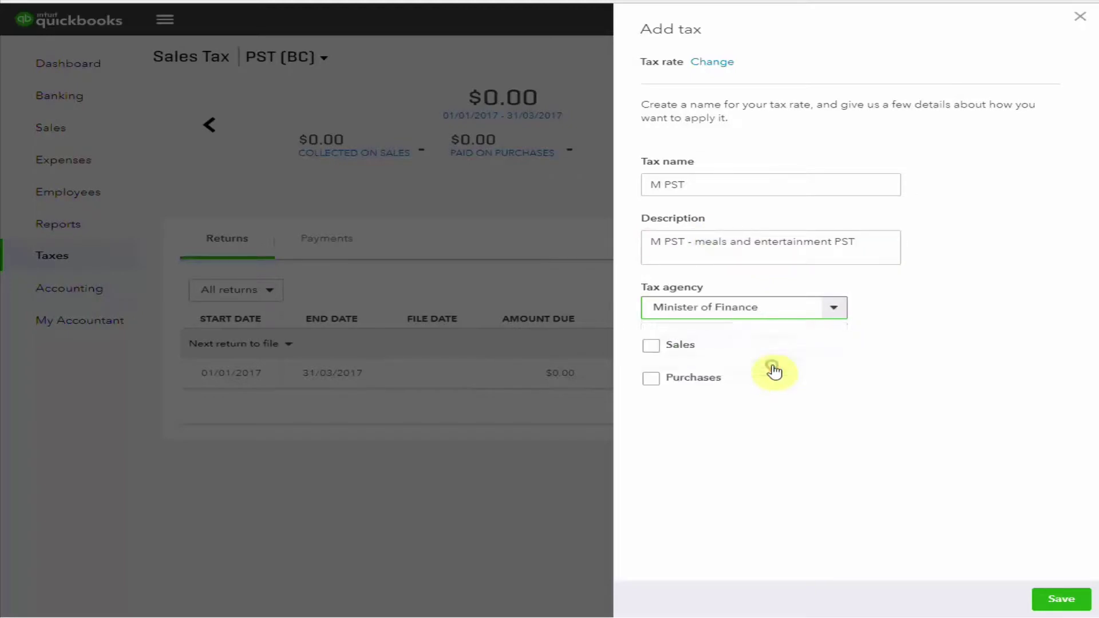
{"action": "left_click", "coordinate": [652, 378]}
{"action": "left_click", "coordinate": [674, 426]}
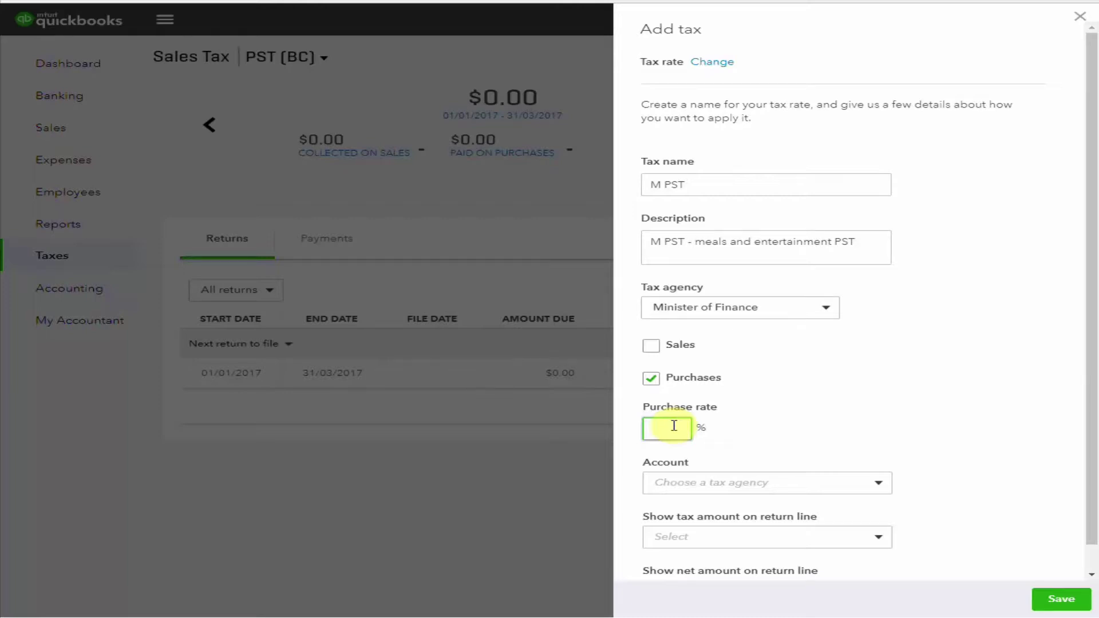
{"action": "type", "text": "9.5"}
{"action": "scroll", "coordinate": [940, 415], "scroll_direction": "down", "scroll_amount": 1}
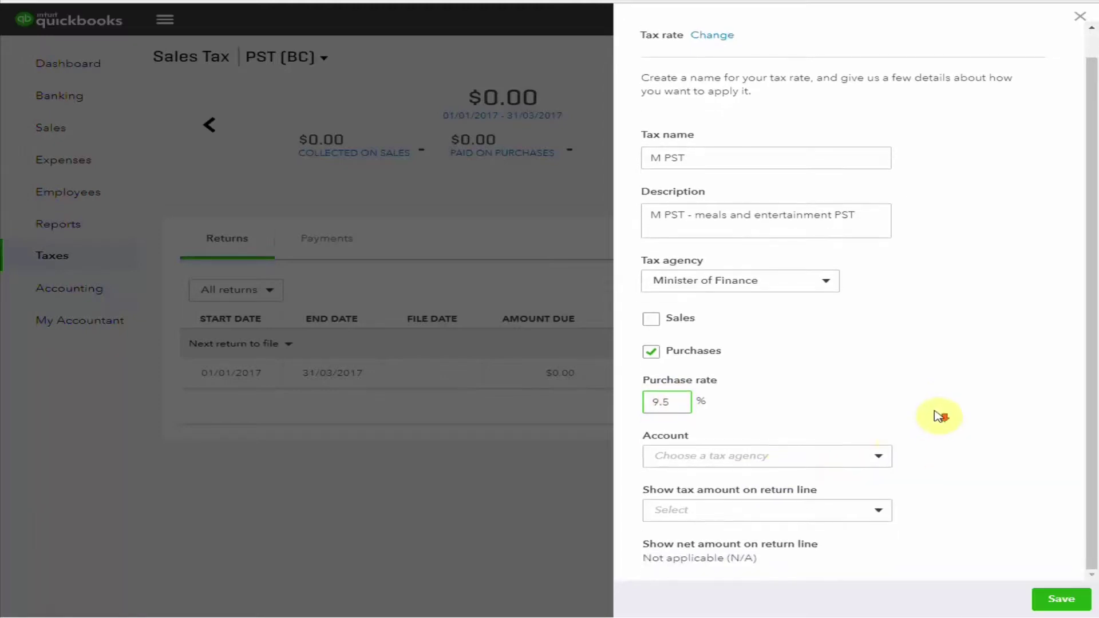
{"action": "left_click", "coordinate": [878, 457]}
{"action": "left_click", "coordinate": [746, 486]}
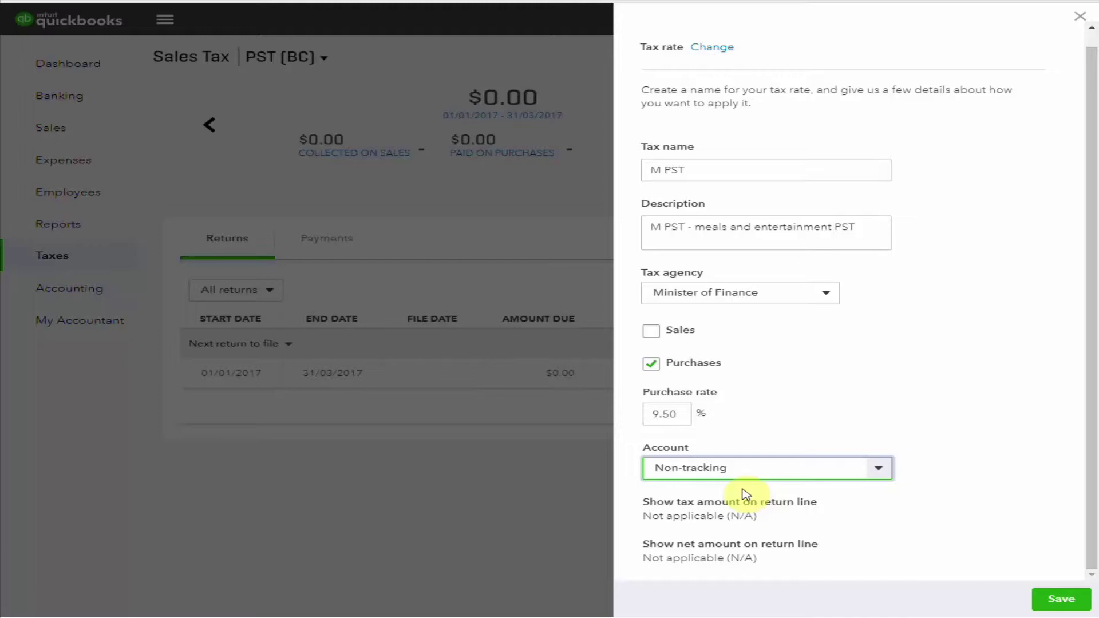
{"action": "left_click", "coordinate": [1063, 601]}
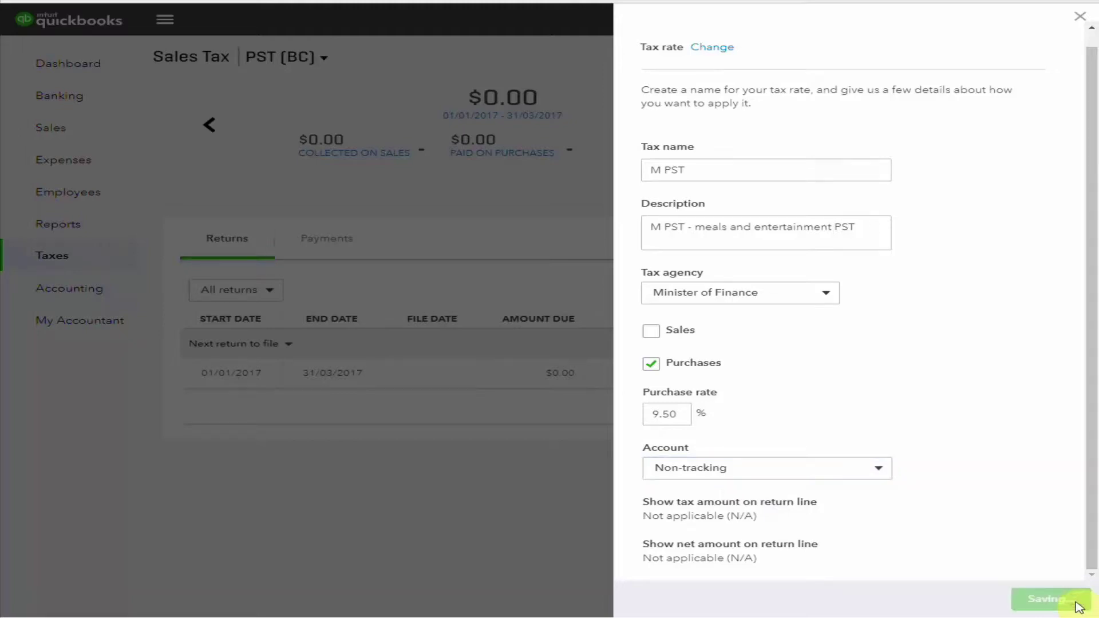
Create tax rate M GST: Canada Revenue Agency, Purchases at 2.5%, Liability, reported as ITCs, and save it
{"action": "left_click", "coordinate": [1034, 57]}
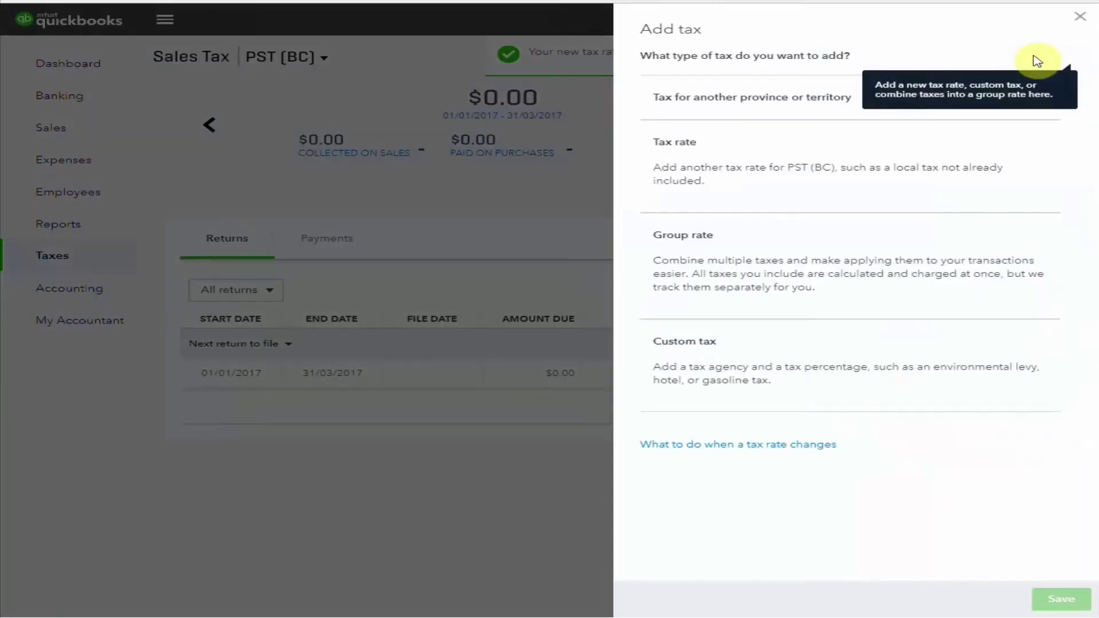
{"action": "left_click", "coordinate": [678, 148]}
{"action": "left_click", "coordinate": [687, 179]}
{"action": "type", "text": "M GST"}
{"action": "left_click", "coordinate": [687, 258]}
{"action": "type", "text": "M GST "}
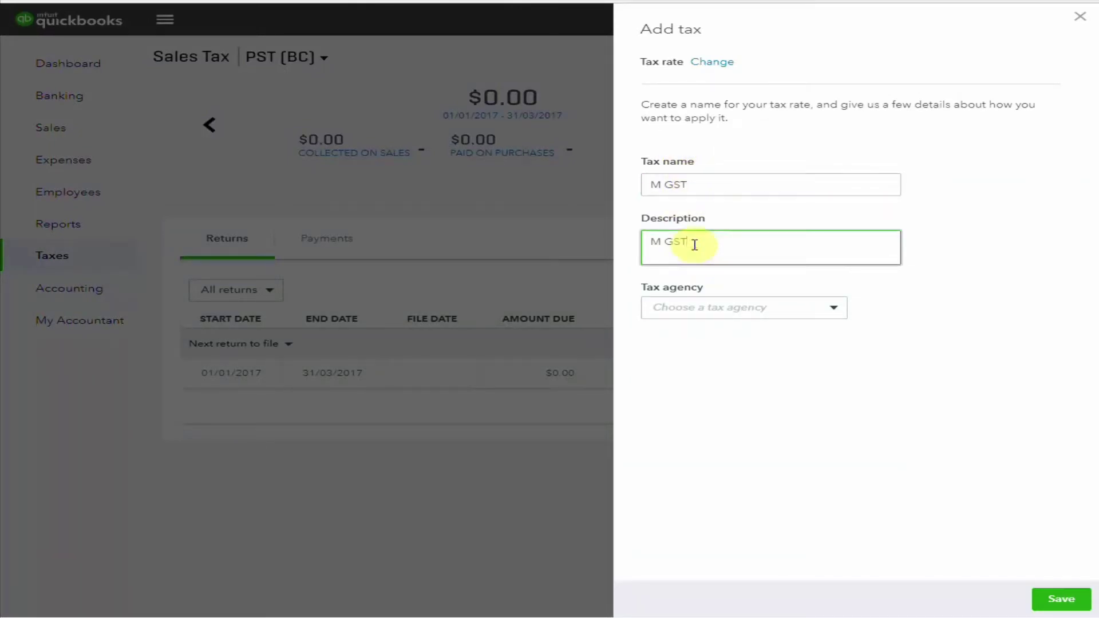
{"action": "type", "text": "Meals and Entertainment GST"}
{"action": "left_click", "coordinate": [819, 308]}
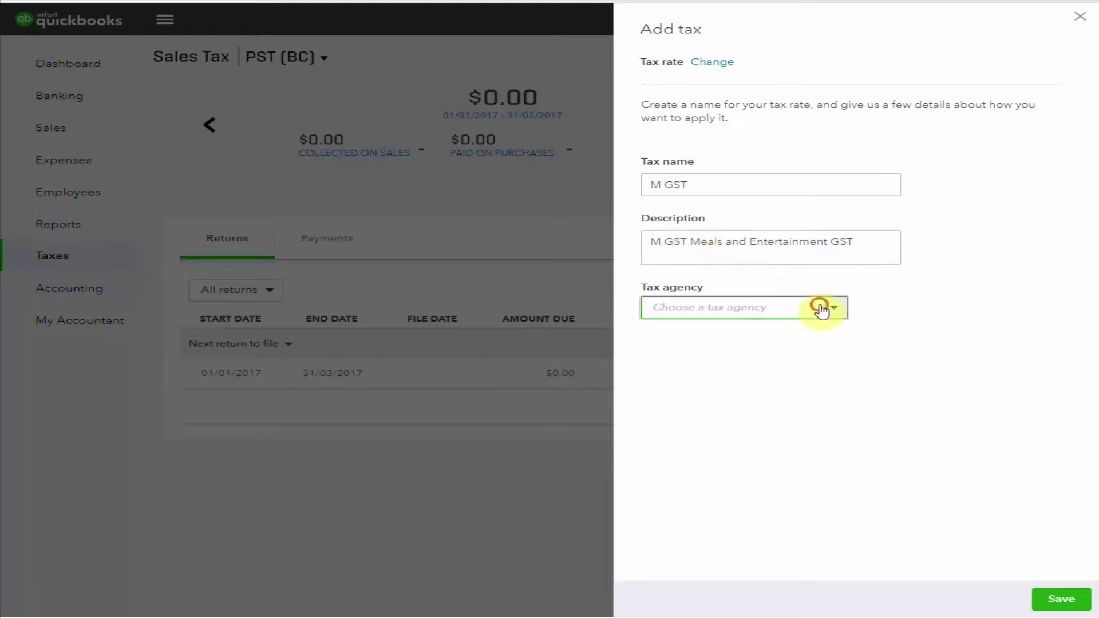
{"action": "left_click", "coordinate": [785, 338]}
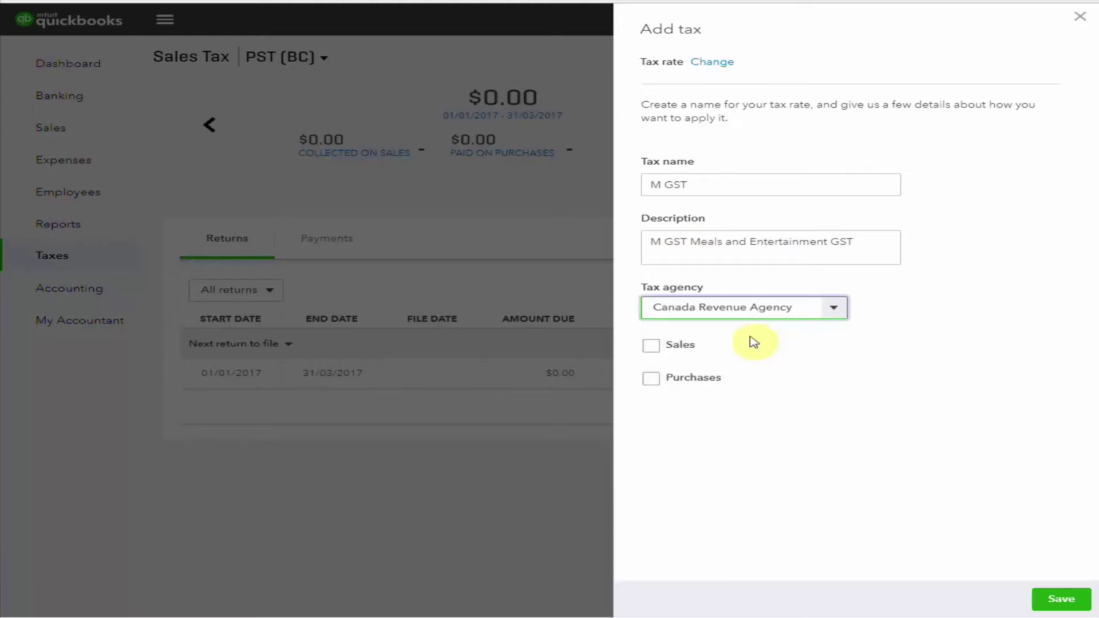
{"action": "left_click", "coordinate": [653, 380]}
{"action": "left_click", "coordinate": [671, 427]}
{"action": "type", "text": "2.5"}
{"action": "key", "text": "Tab"}
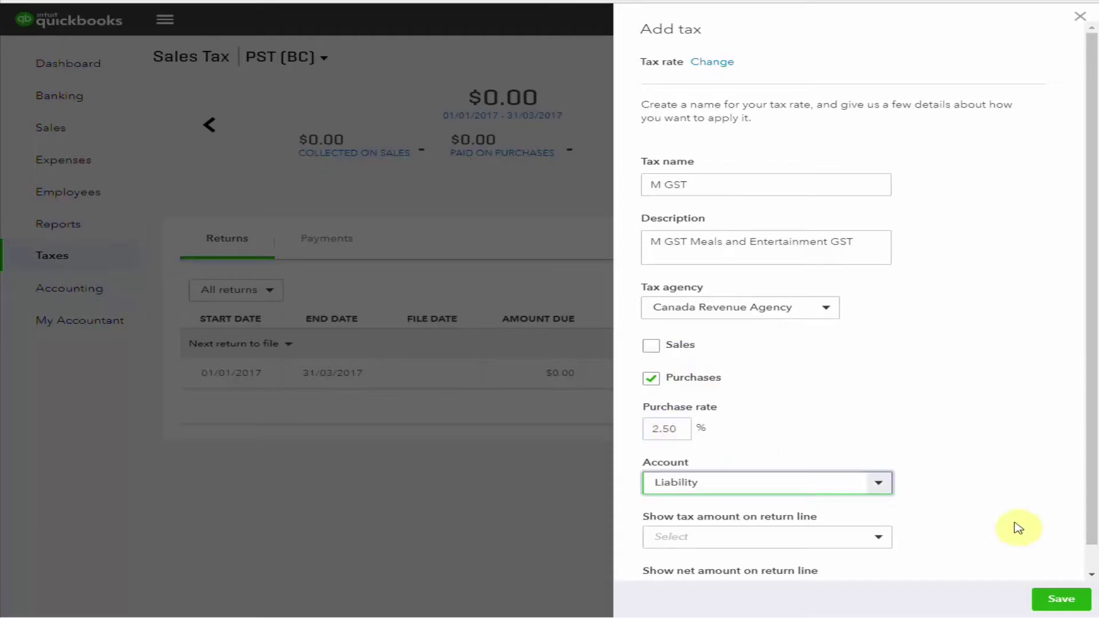
{"action": "scroll", "coordinate": [913, 361], "scroll_direction": "down", "scroll_amount": 1}
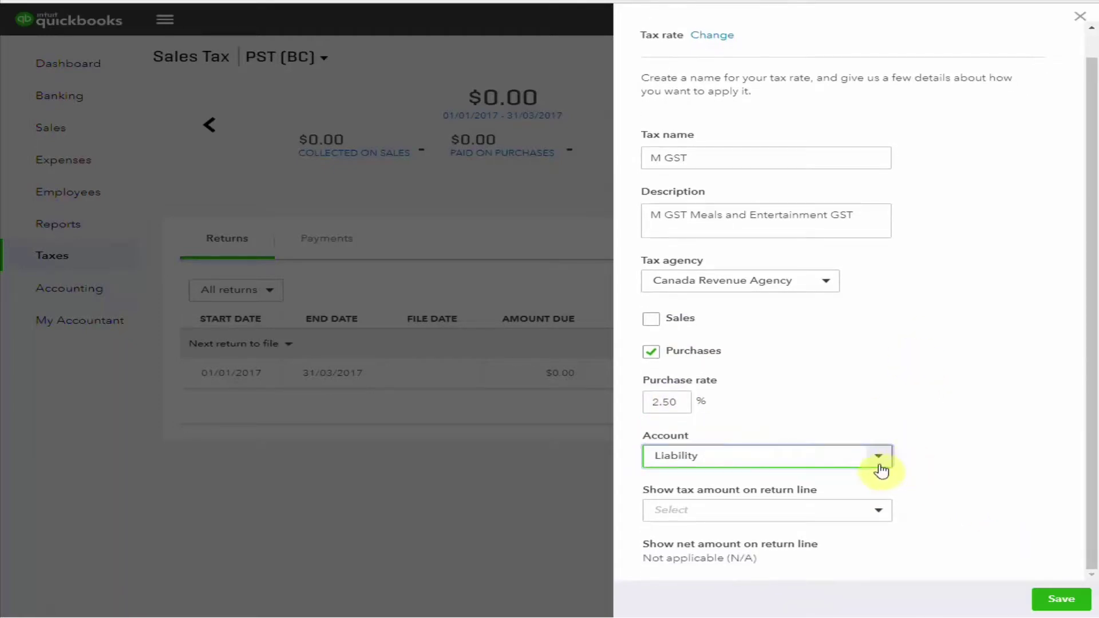
{"action": "left_click", "coordinate": [883, 516]}
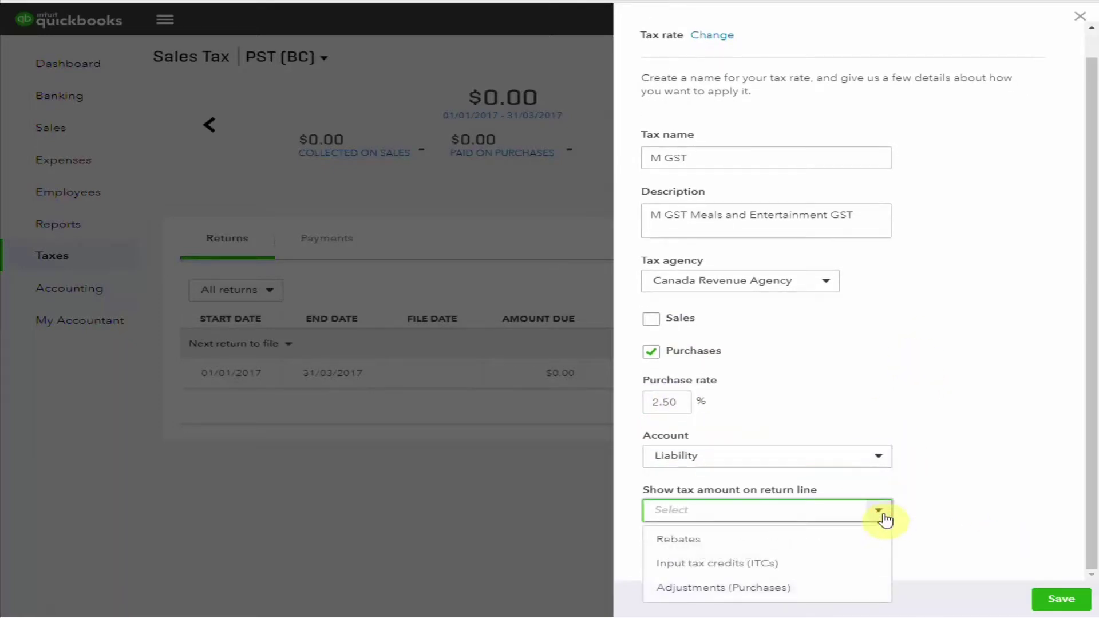
{"action": "left_click", "coordinate": [830, 565]}
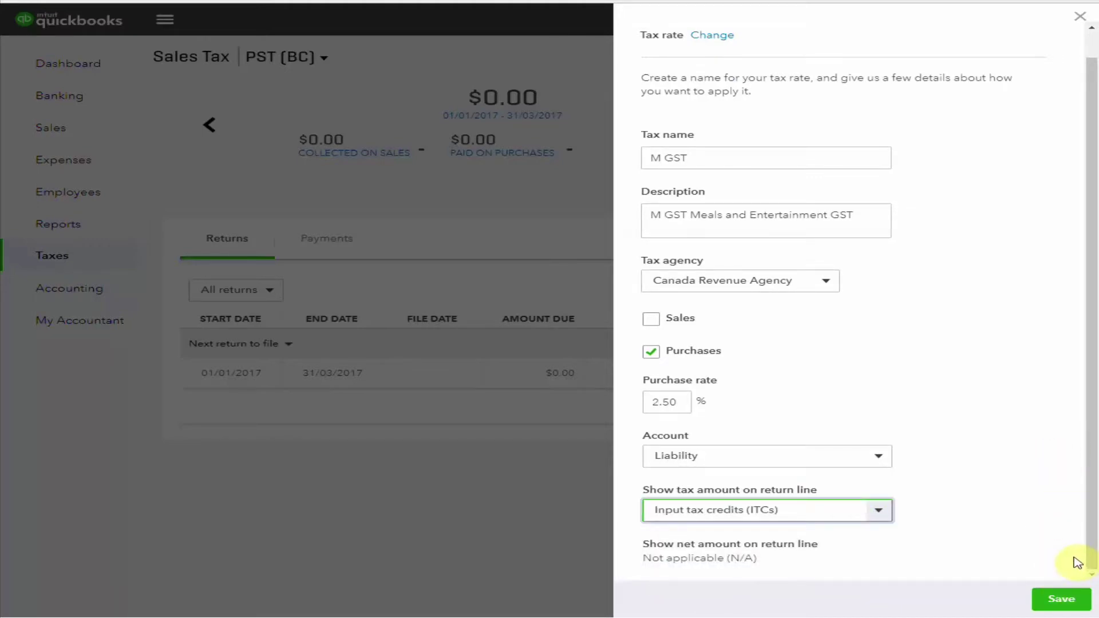
{"action": "left_click", "coordinate": [1064, 602]}
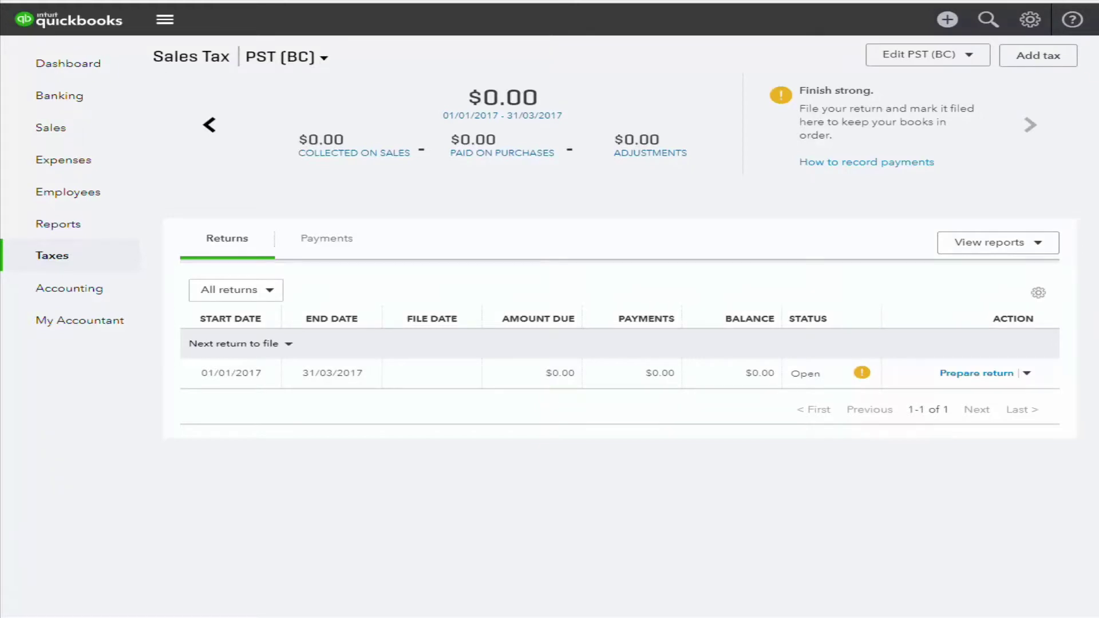
Start a new group rate named M with a meals entertainment description
{"action": "left_click", "coordinate": [1035, 56]}
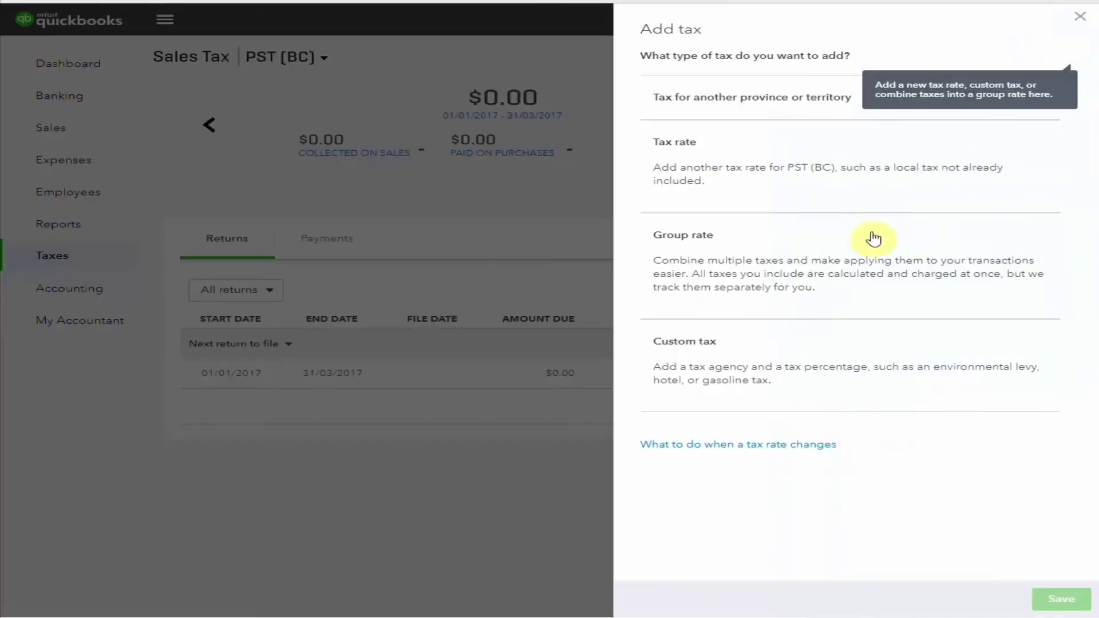
{"action": "left_click", "coordinate": [821, 261]}
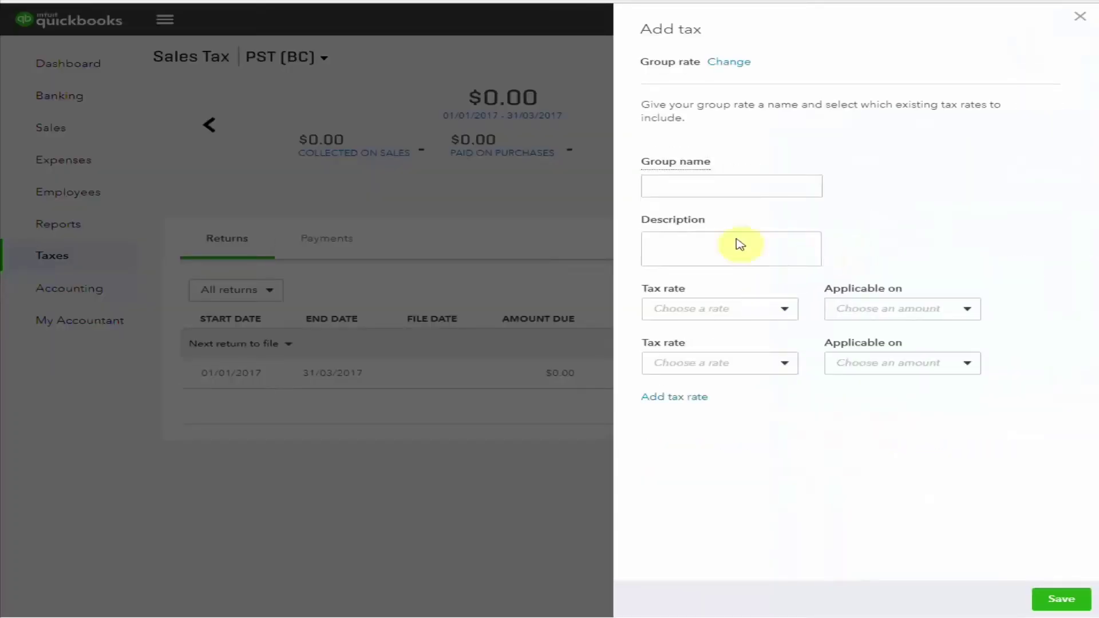
{"action": "left_click", "coordinate": [713, 187]}
{"action": "type", "text": "M"}
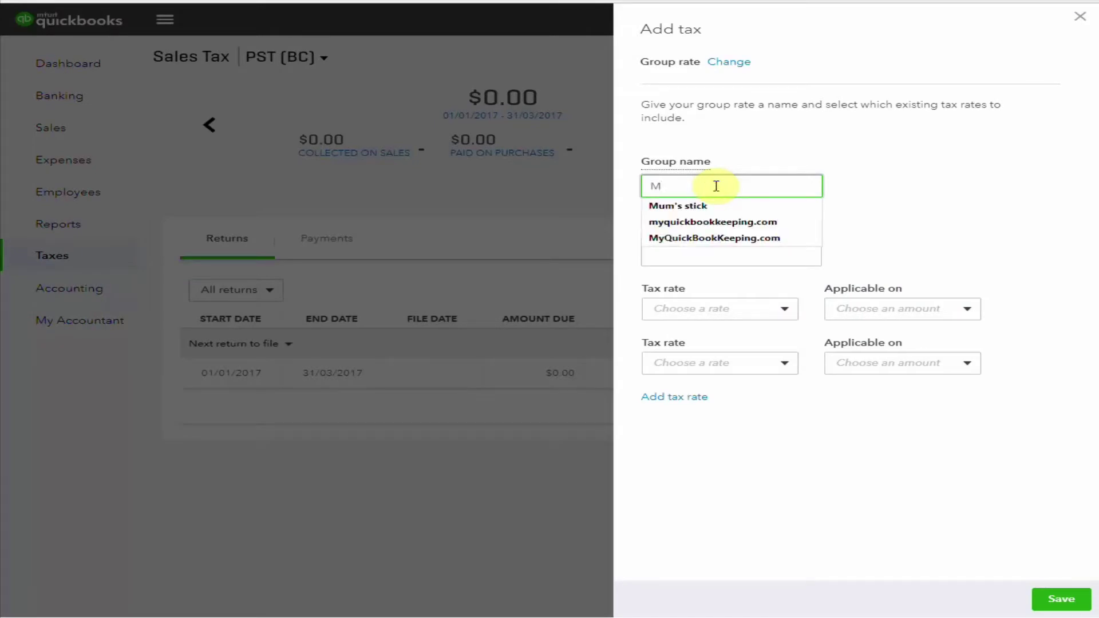
{"action": "key", "text": "Tab"}
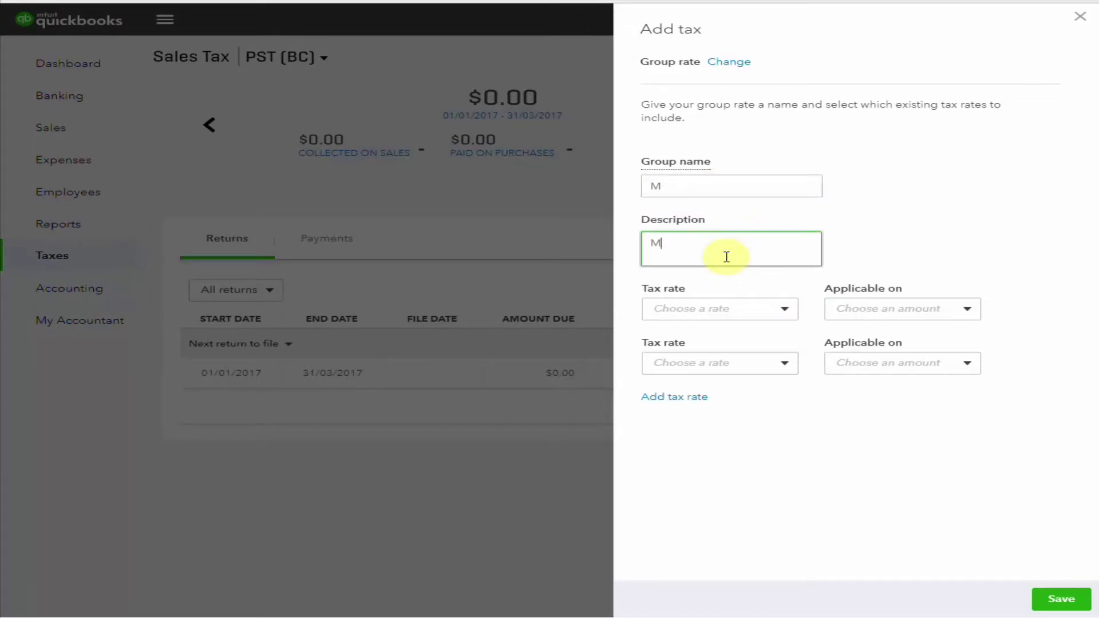
{"action": "type", "text": " - meals entertainment"}
Combine M GST (Purchases) and M PST (Purchases), both on Net amount, and save group rate M
{"action": "left_click", "coordinate": [791, 309]}
{"action": "scroll", "coordinate": [760, 425], "scroll_direction": "down", "scroll_amount": 1}
{"action": "scroll", "coordinate": [756, 431], "scroll_direction": "down", "scroll_amount": 2}
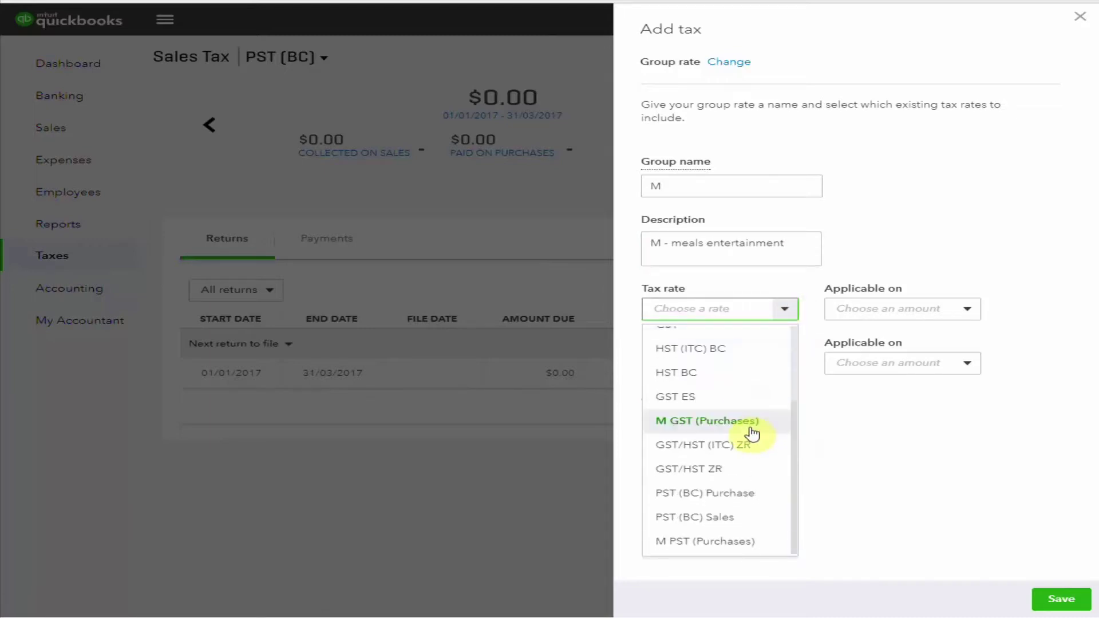
{"action": "left_click", "coordinate": [753, 423]}
{"action": "left_click", "coordinate": [970, 309]}
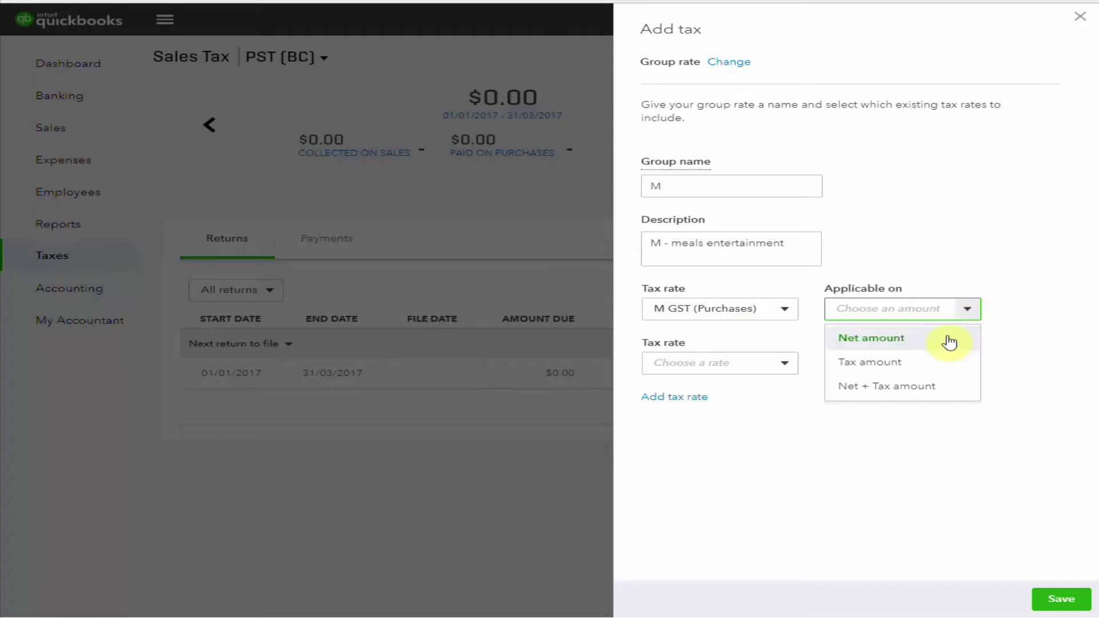
{"action": "left_click", "coordinate": [949, 342]}
{"action": "left_click", "coordinate": [789, 368]}
{"action": "scroll", "coordinate": [766, 484], "scroll_direction": "down", "scroll_amount": 1}
{"action": "scroll", "coordinate": [764, 481], "scroll_direction": "down", "scroll_amount": 2}
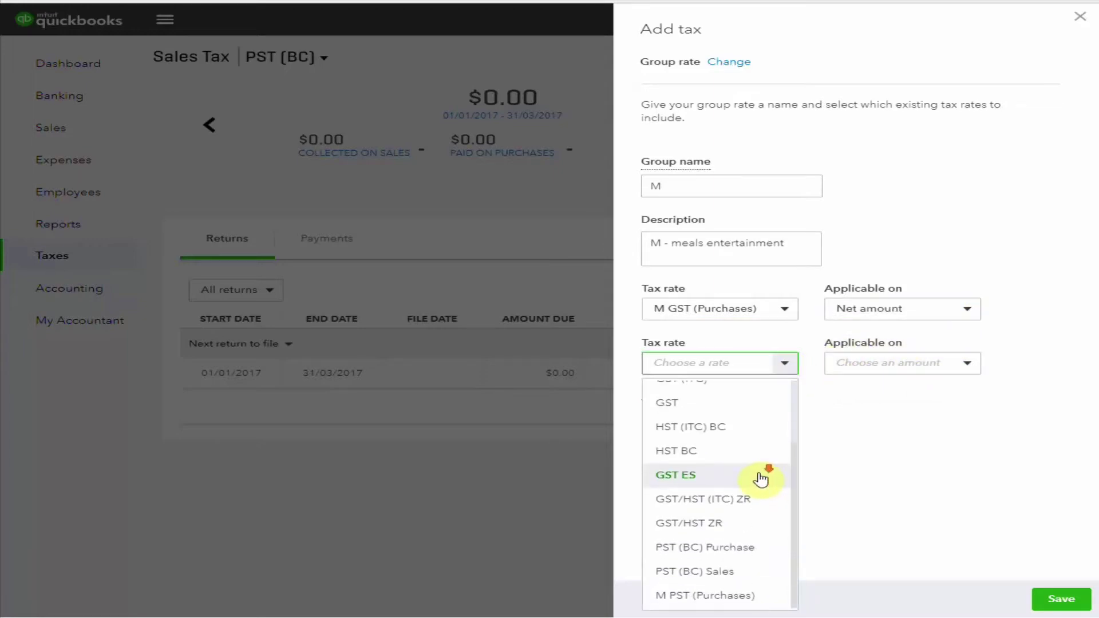
{"action": "left_click", "coordinate": [710, 596]}
{"action": "left_click", "coordinate": [975, 363]}
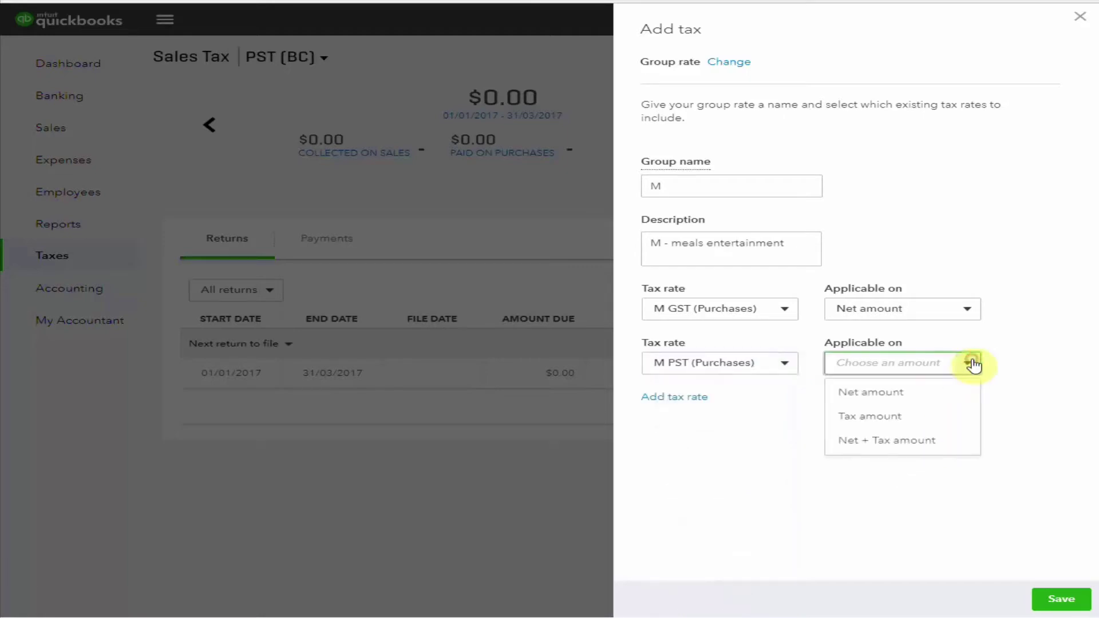
{"action": "left_click", "coordinate": [904, 400]}
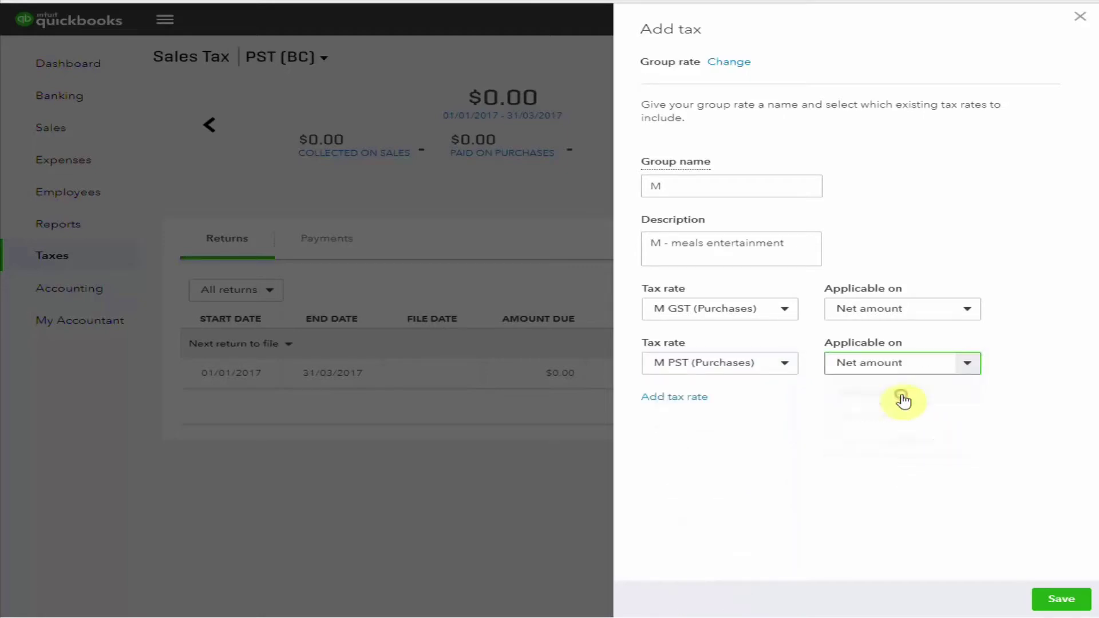
{"action": "left_click", "coordinate": [1056, 601]}
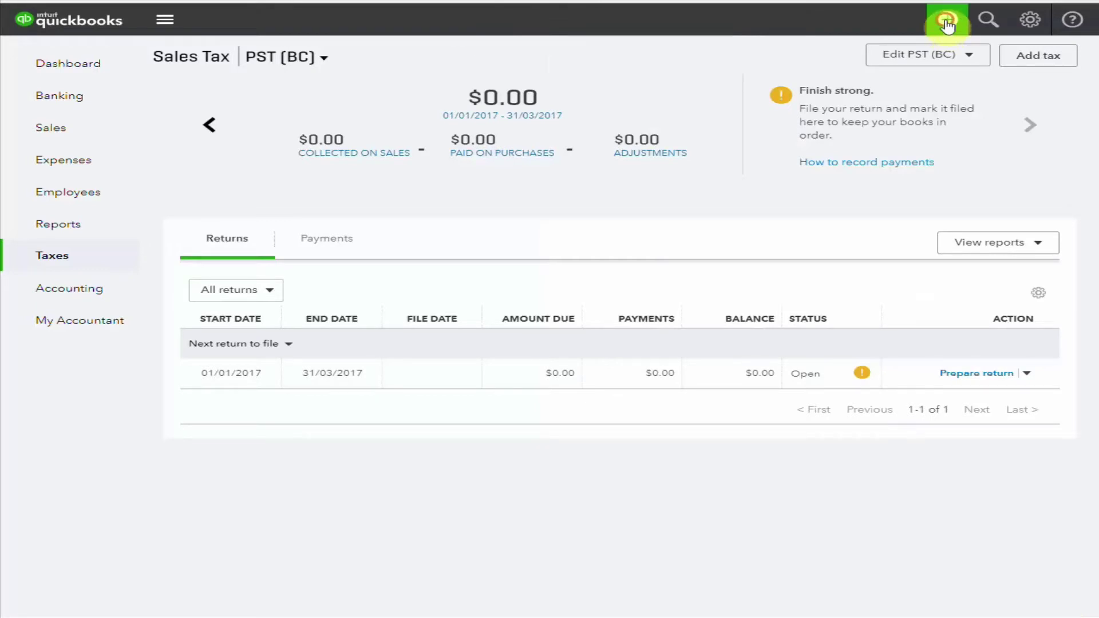
Record a Restaurant expense: Meals and entertainment 100.00 taxed with group rate M, saved and closed
{"action": "left_click", "coordinate": [949, 26]}
{"action": "left_click", "coordinate": [522, 112]}
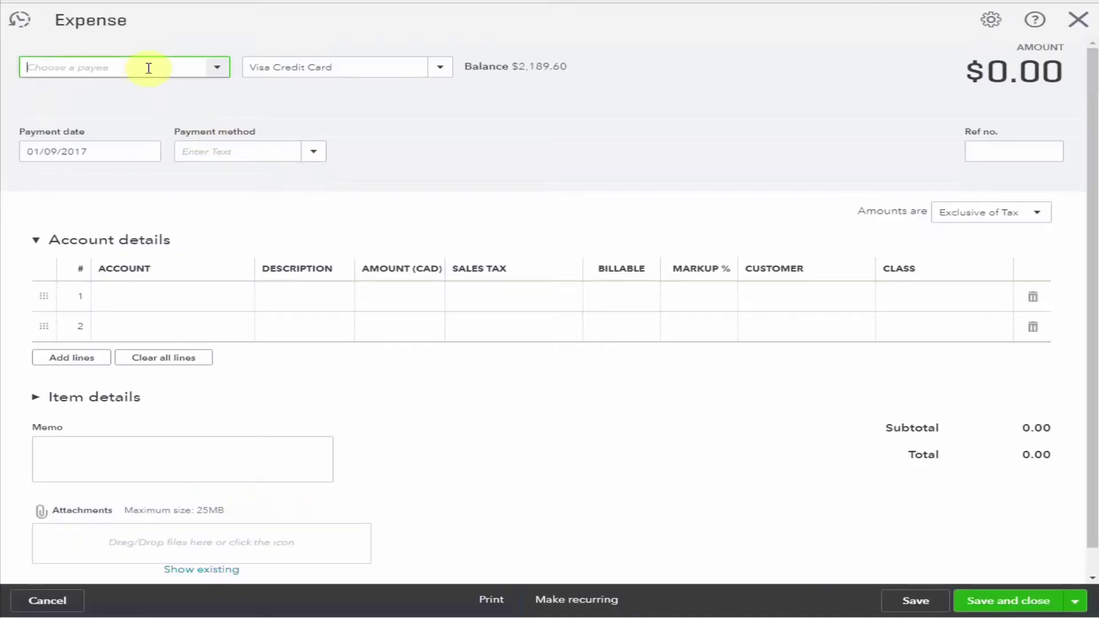
{"action": "type", "text": "res"}
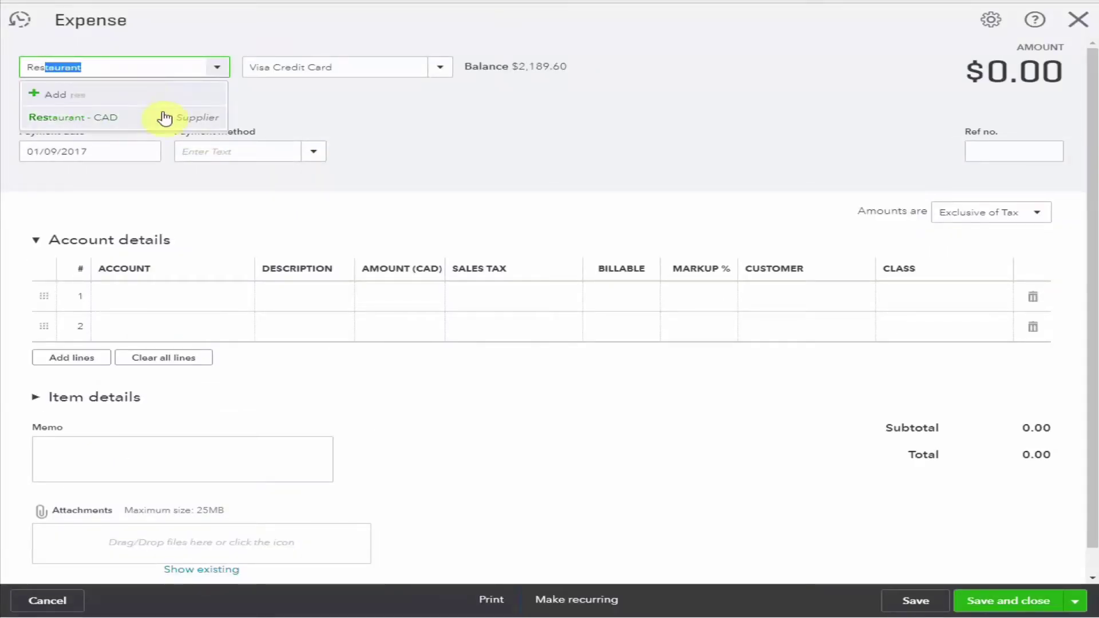
{"action": "left_click", "coordinate": [160, 116]}
{"action": "left_click", "coordinate": [160, 296]}
{"action": "type", "text": "Meals"}
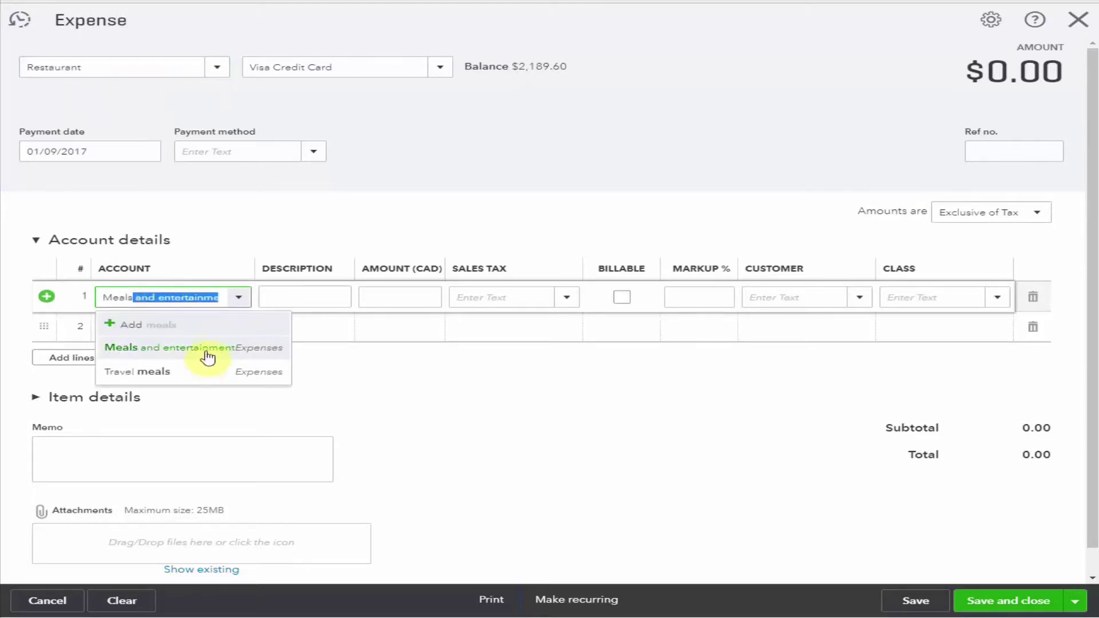
{"action": "left_click", "coordinate": [206, 348]}
{"action": "left_click", "coordinate": [386, 298]}
{"action": "type", "text": "100"}
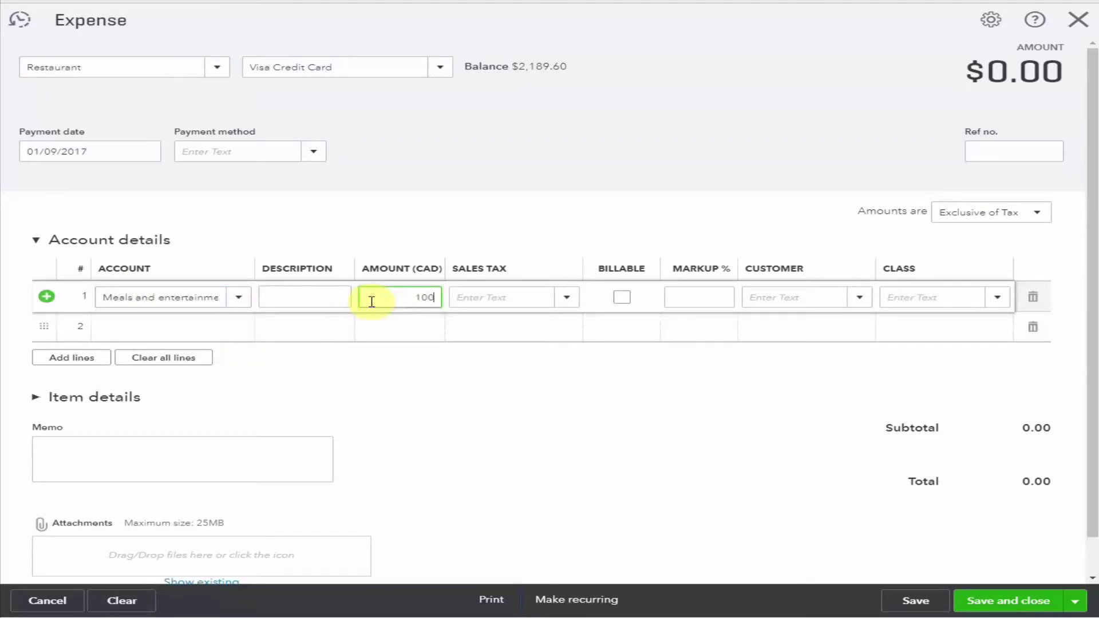
{"action": "key", "text": "Tab"}
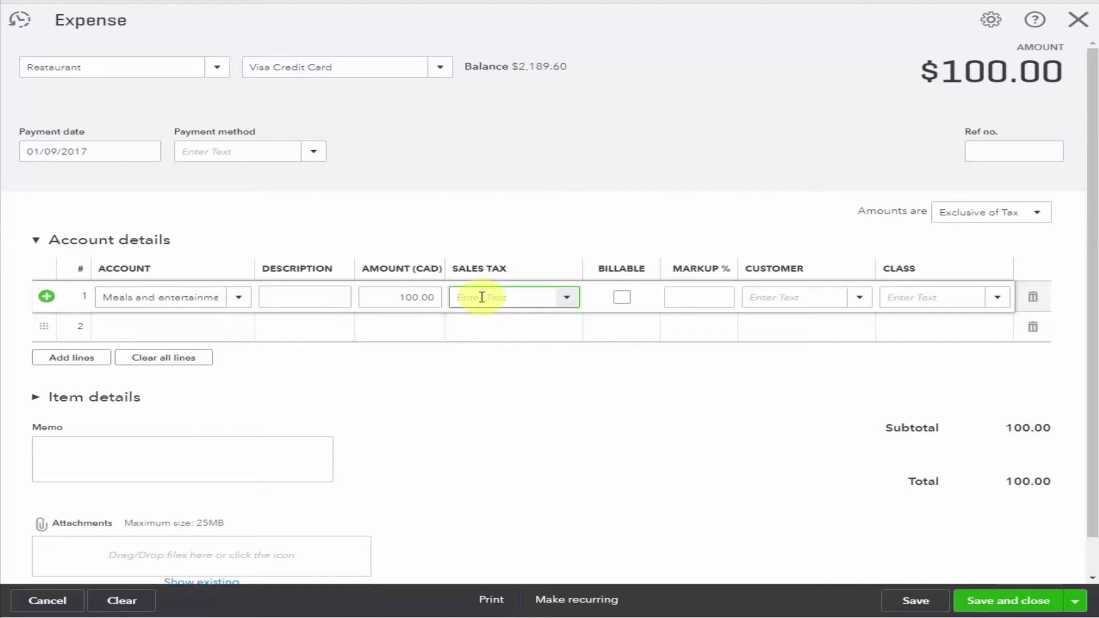
{"action": "type", "text": "M"}
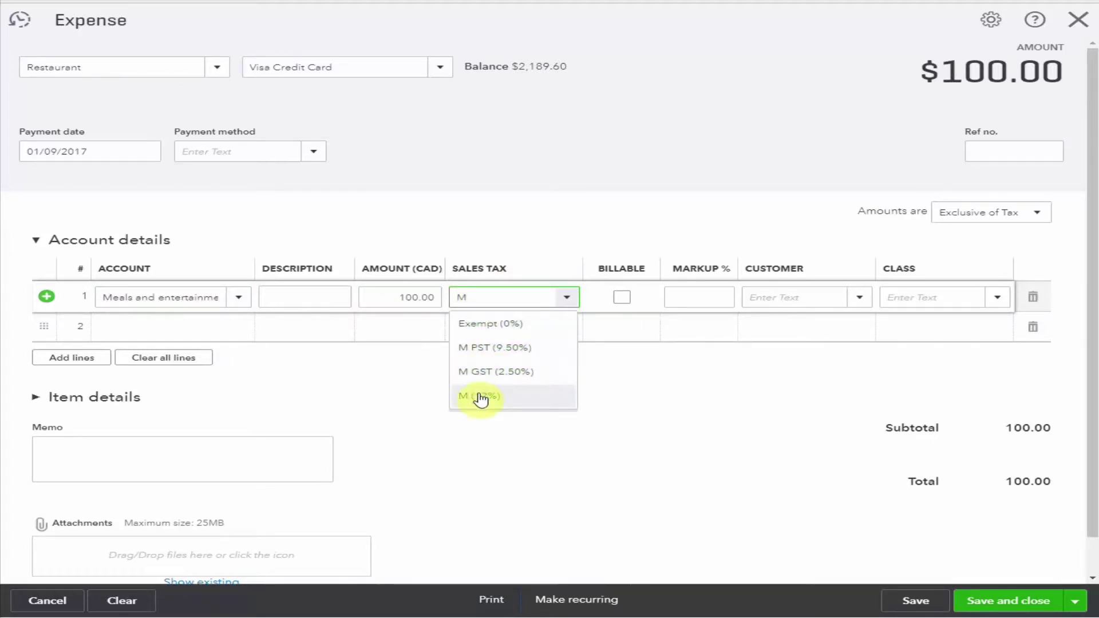
{"action": "left_click", "coordinate": [480, 395]}
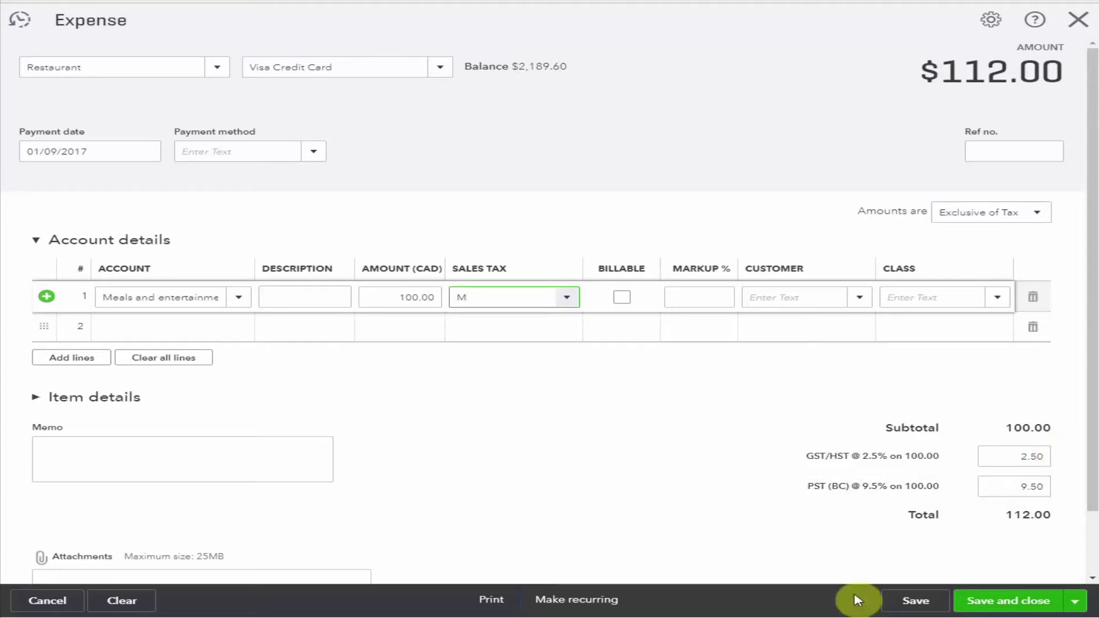
{"action": "left_click", "coordinate": [1004, 605]}
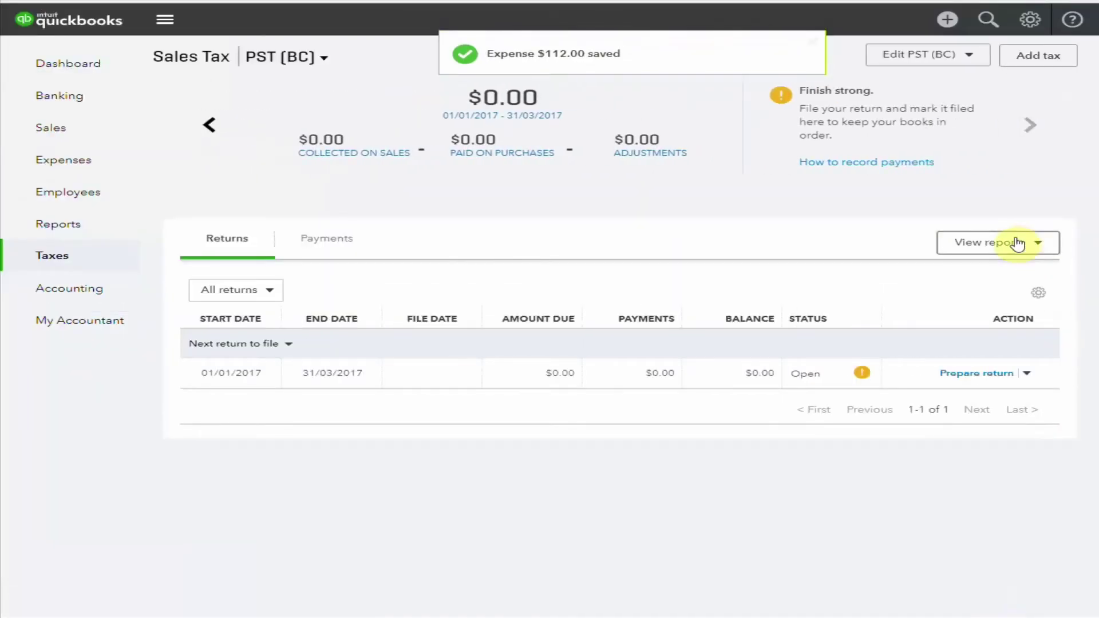
In the Chart of Accounts, set M as the default tax code of Meals and entertainment and save
{"action": "left_click", "coordinate": [90, 299]}
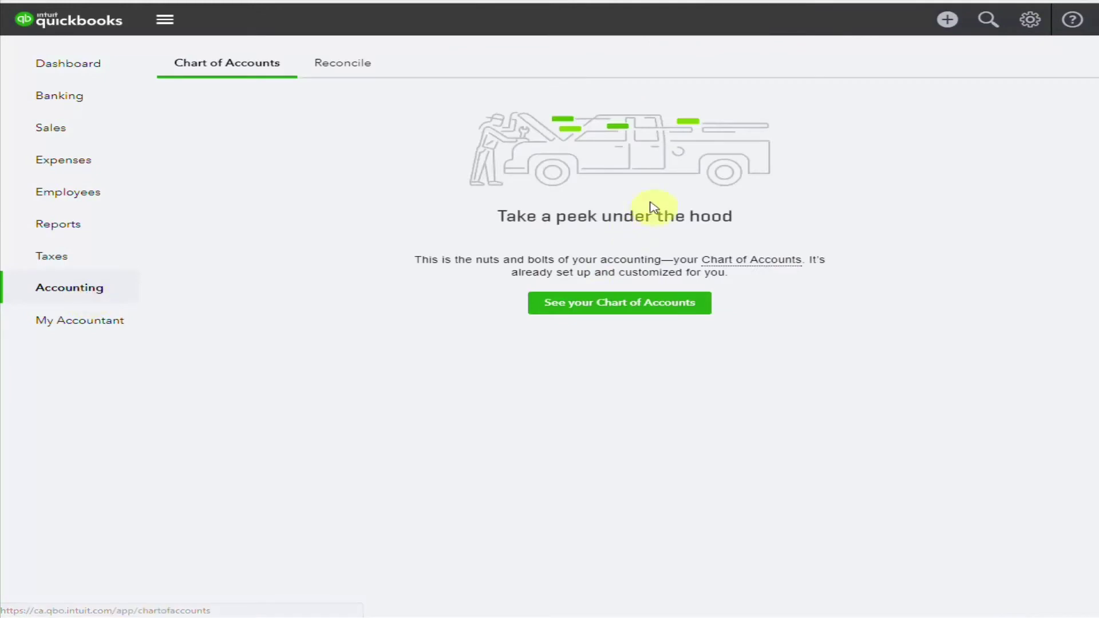
{"action": "left_click", "coordinate": [620, 304]}
{"action": "left_click", "coordinate": [268, 166]}
{"action": "type", "text": "meal"}
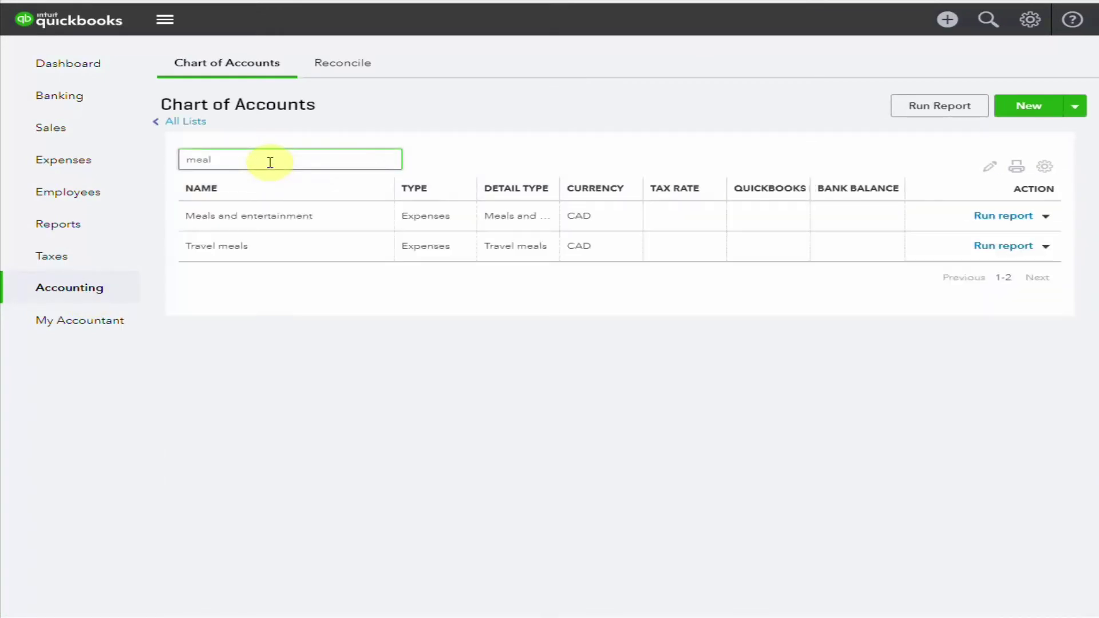
{"action": "left_click", "coordinate": [1045, 218]}
{"action": "left_click", "coordinate": [950, 240]}
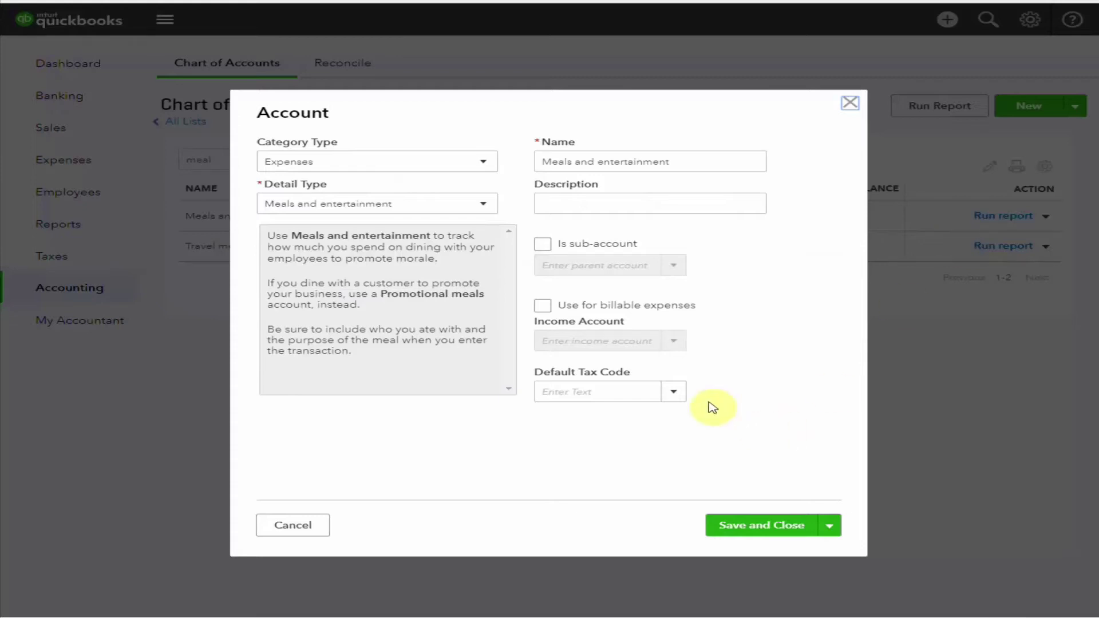
{"action": "left_click", "coordinate": [676, 398]}
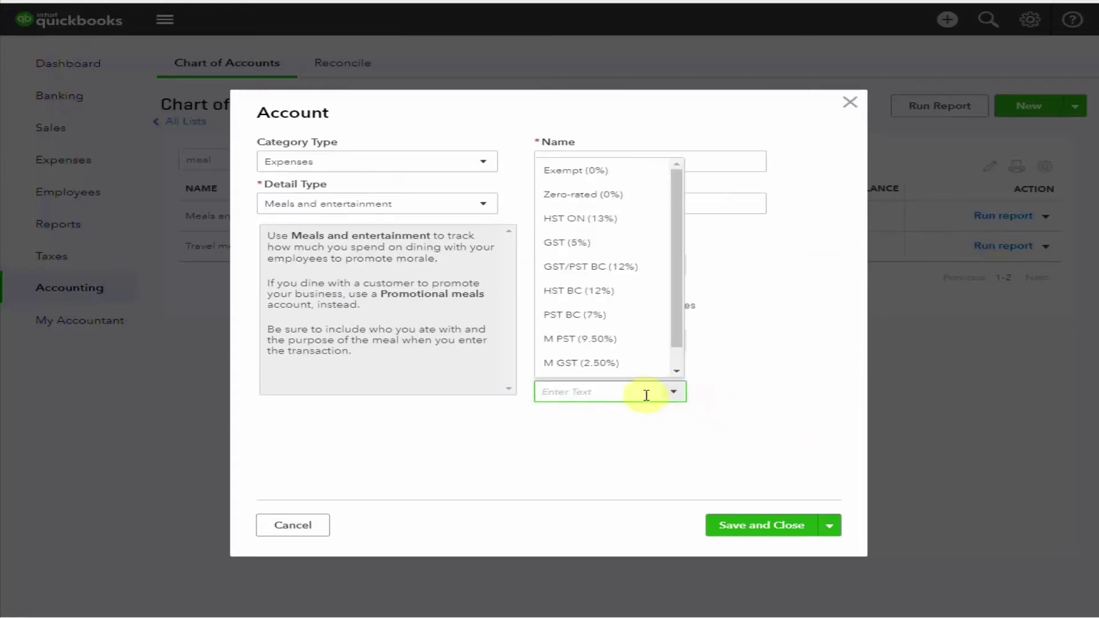
{"action": "scroll", "coordinate": [625, 361], "scroll_direction": "down", "scroll_amount": 1}
{"action": "left_click", "coordinate": [619, 366]}
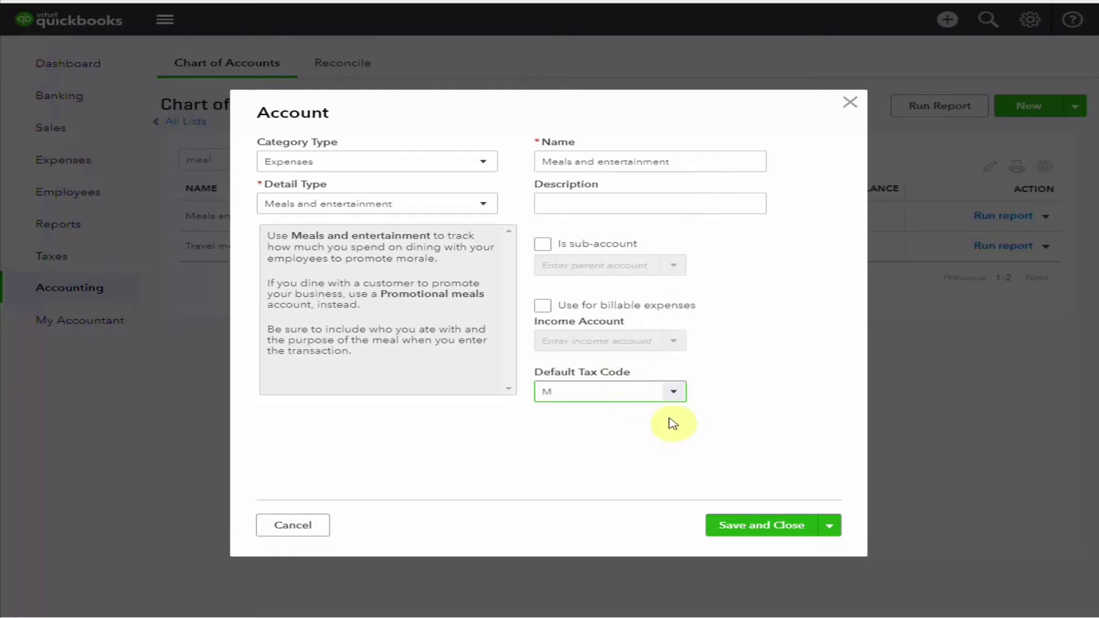
{"action": "left_click", "coordinate": [776, 535]}
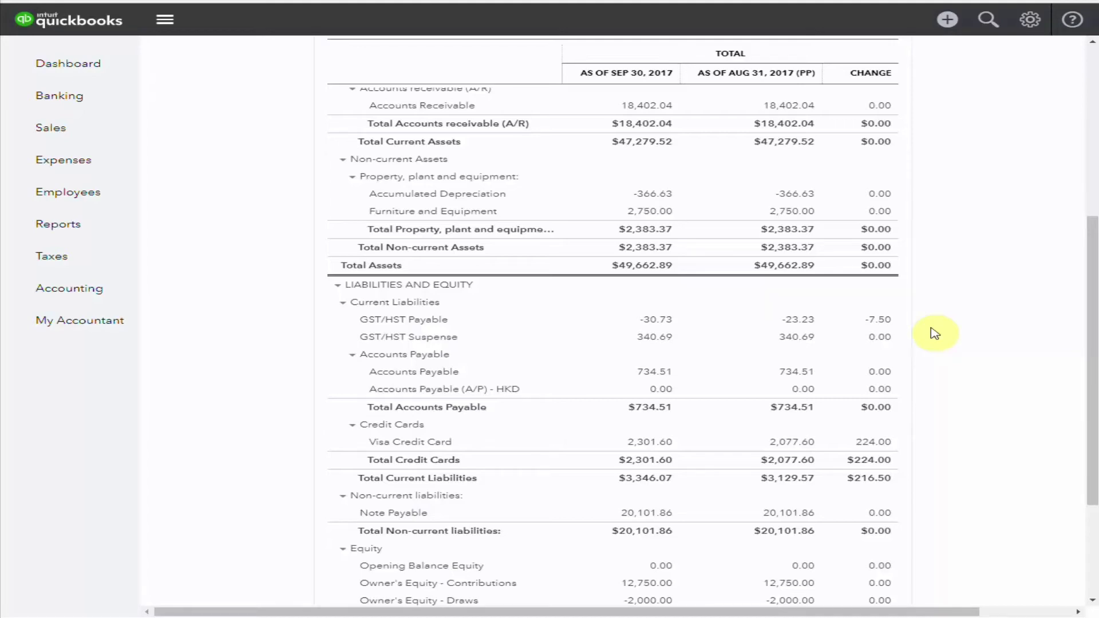
{"action": "scroll", "coordinate": [945, 335], "scroll_direction": "up", "scroll_amount": 5}
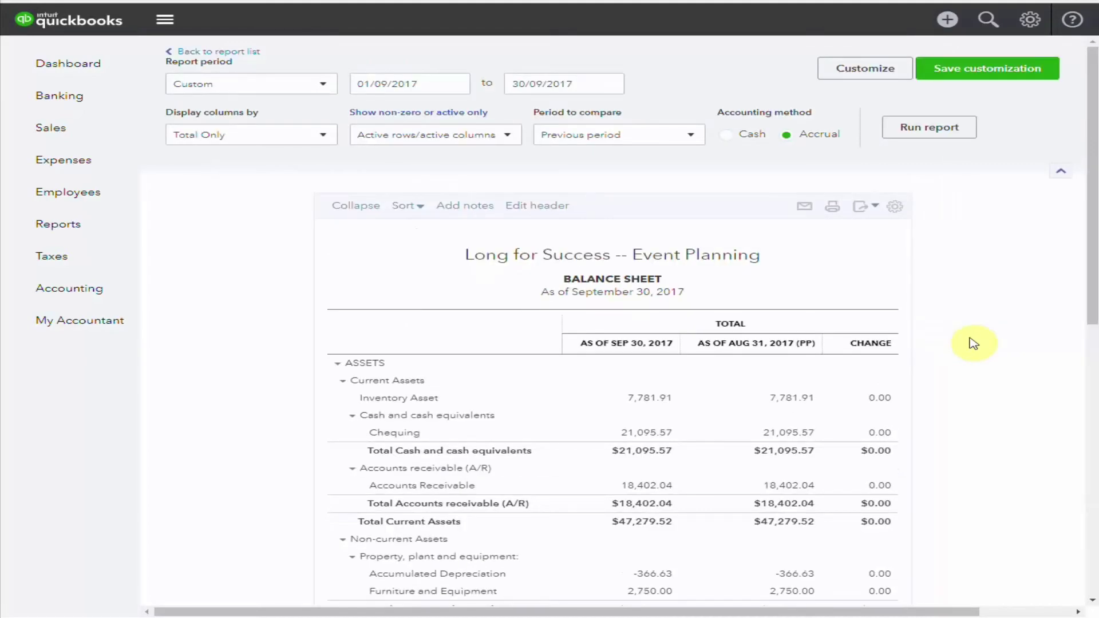